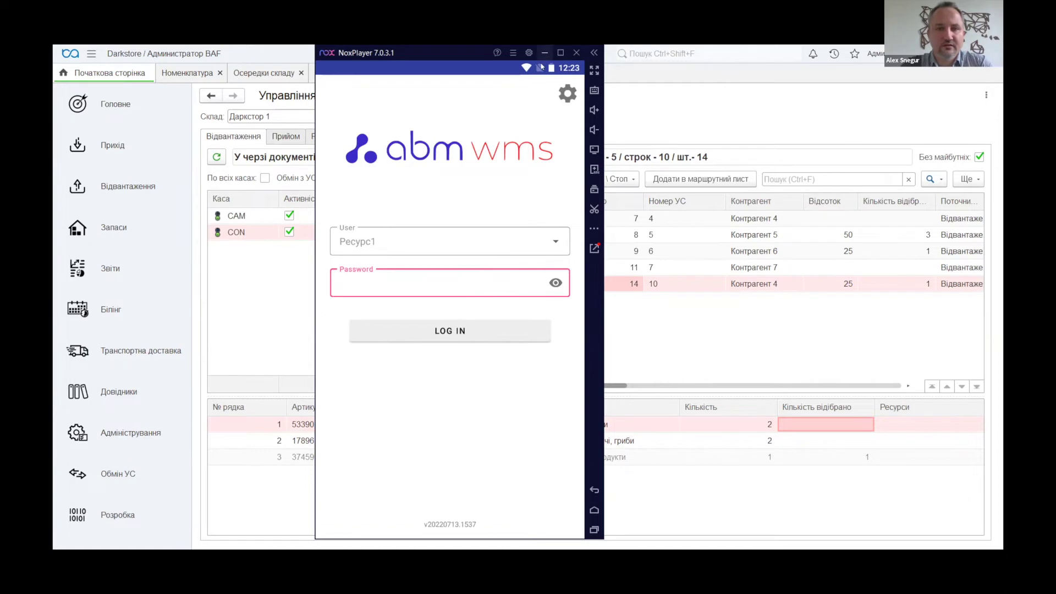
Bring ABM WMS to the front and keep Даркстор 1 as the warehouse
{"action": "key", "text": "alt+Tab"}
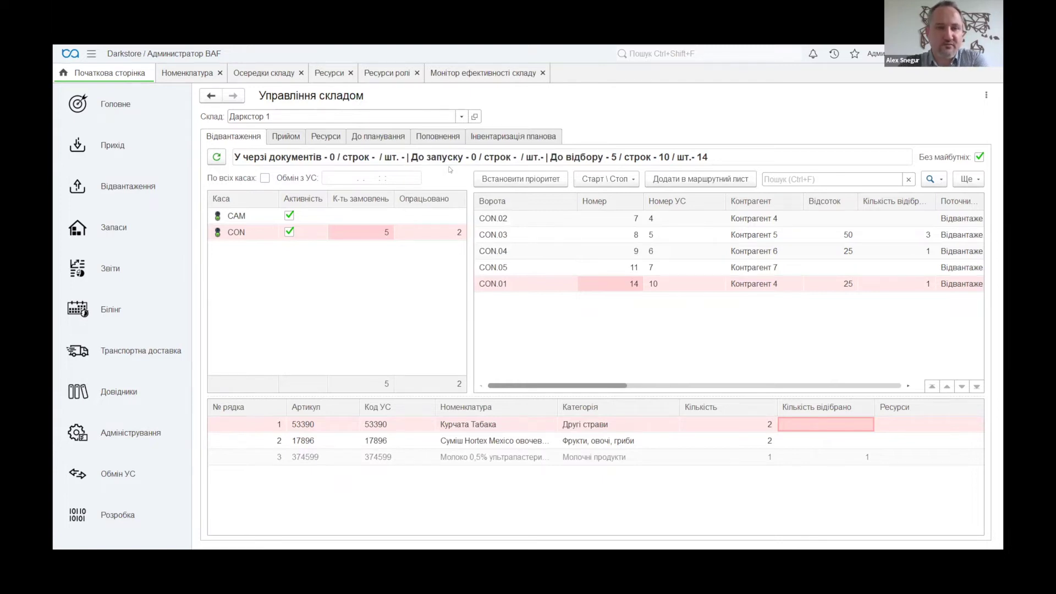
{"action": "left_click", "coordinate": [461, 116]}
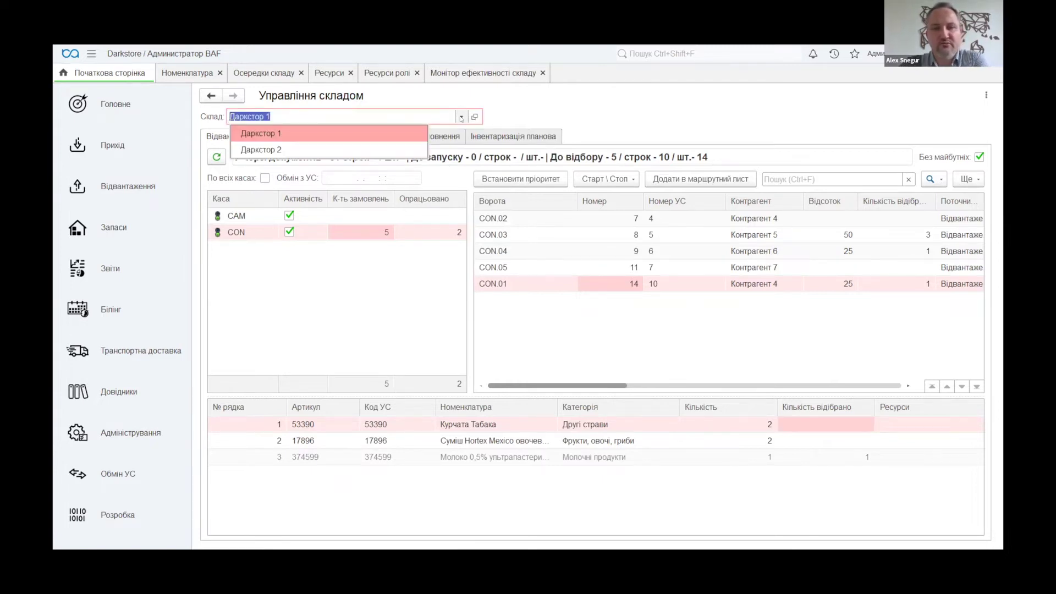
{"action": "left_click", "coordinate": [282, 134]}
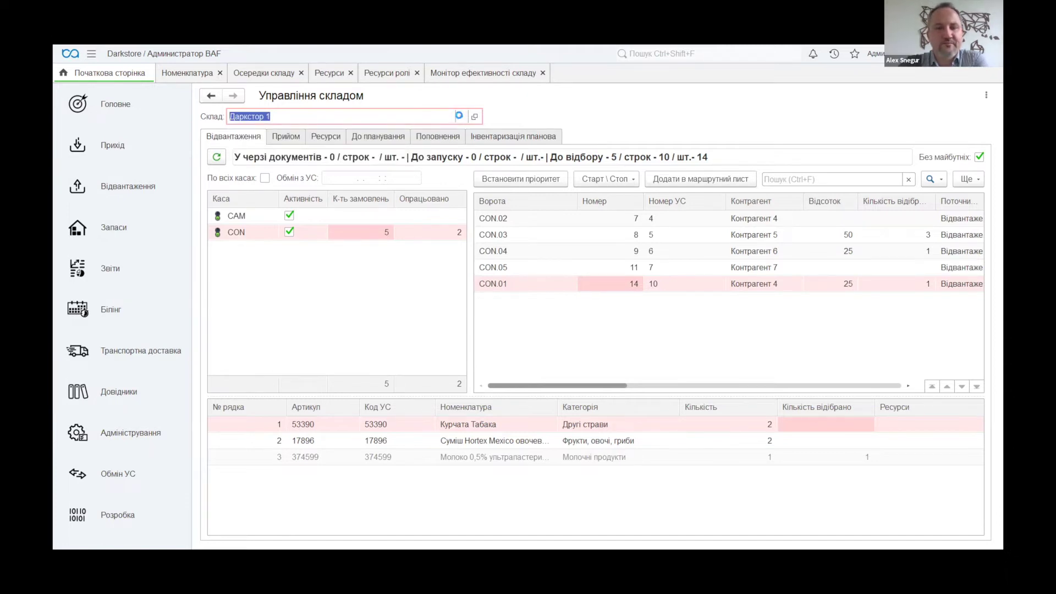
{"action": "left_click", "coordinate": [461, 117]}
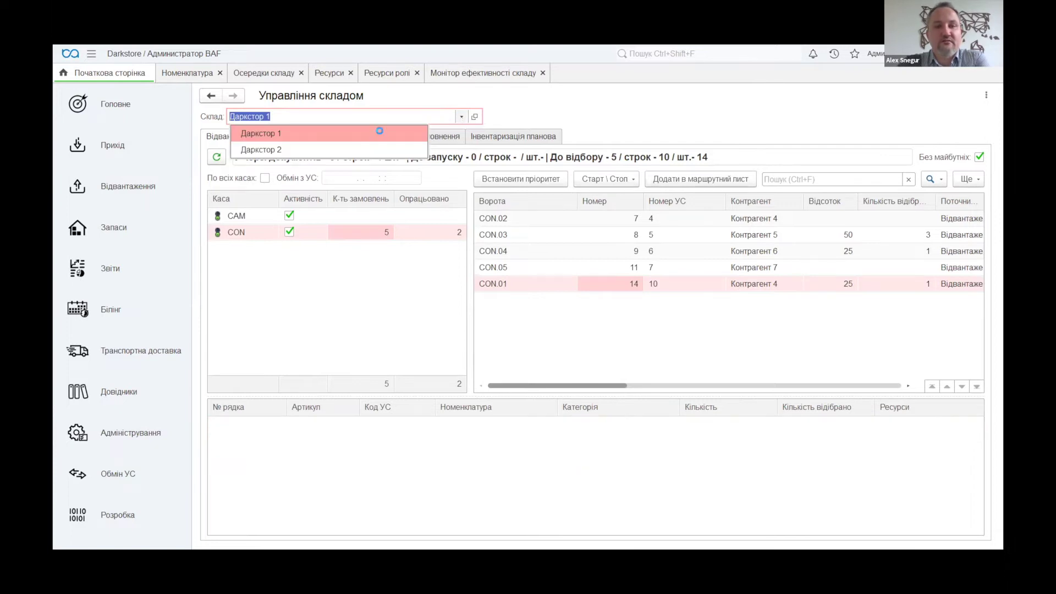
{"action": "left_click", "coordinate": [416, 267]}
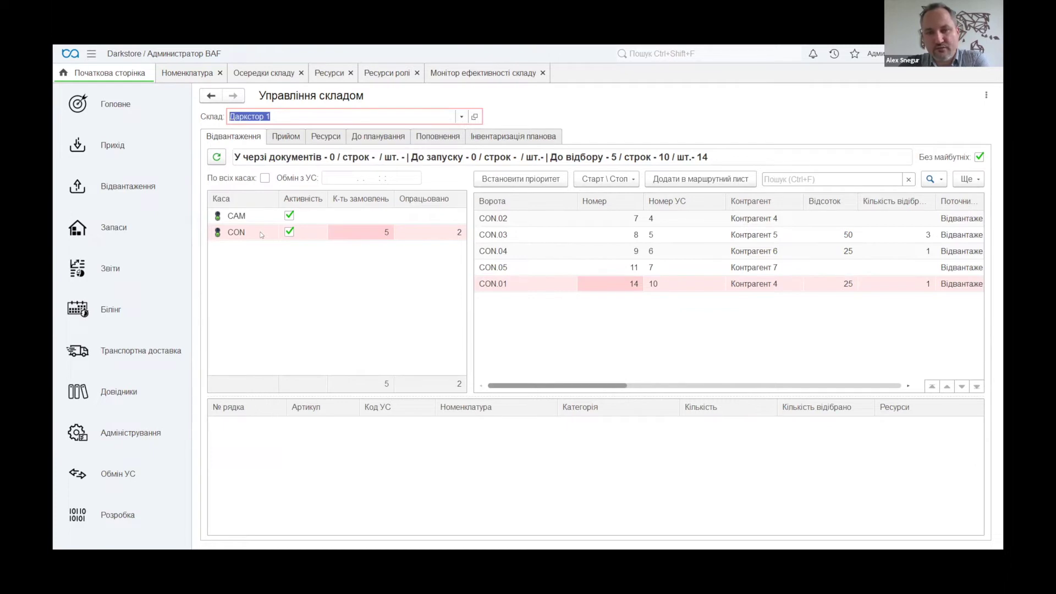
Review the CON.03–CON.05 and CON.01 order lines, then open article 17896
{"action": "left_click", "coordinate": [521, 233]}
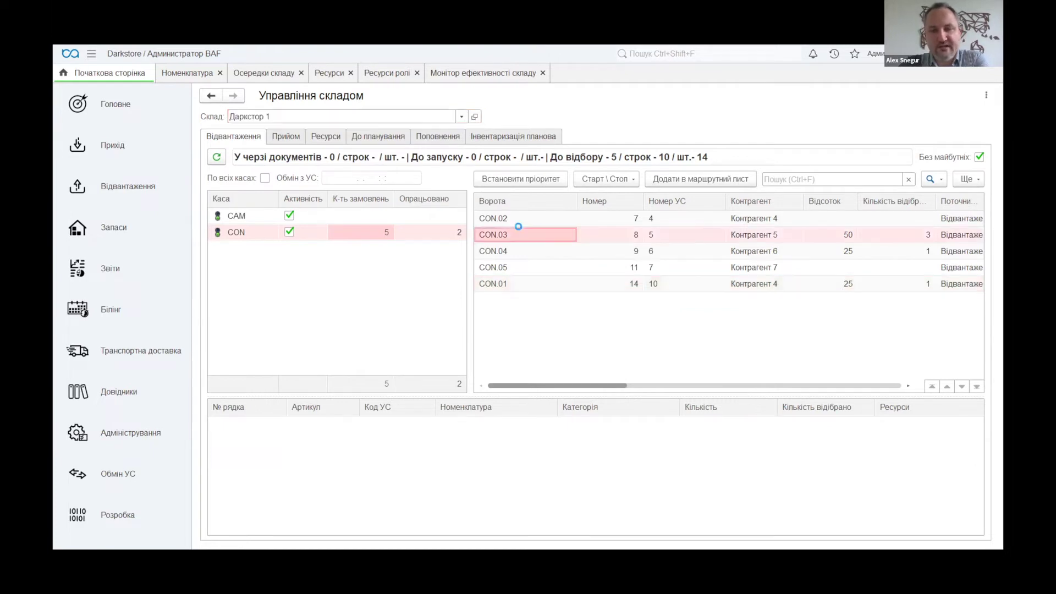
{"action": "left_click", "coordinate": [519, 256]}
{"action": "left_click", "coordinate": [522, 268]}
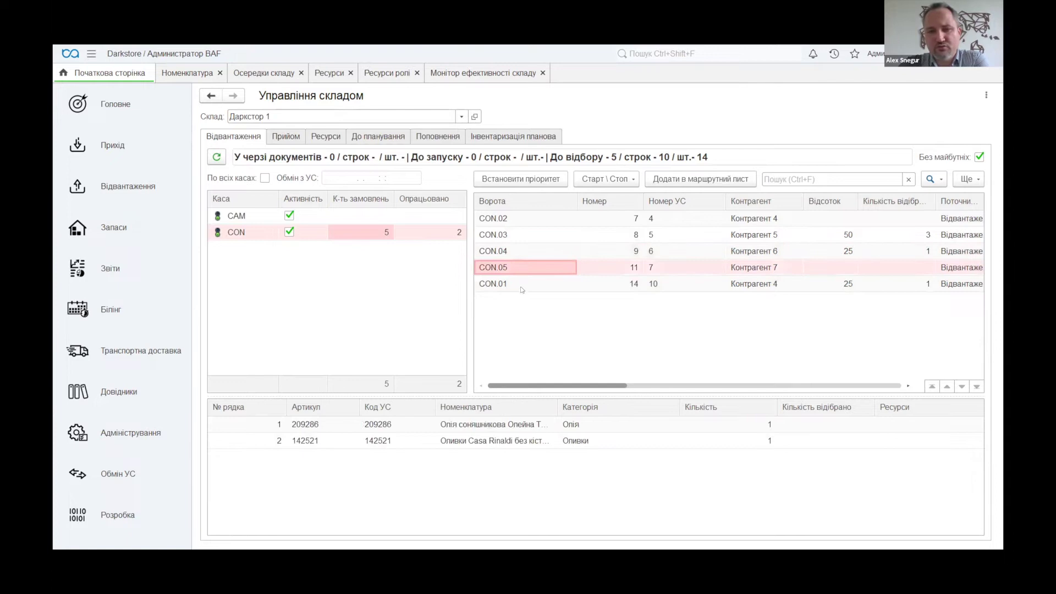
{"action": "left_click", "coordinate": [521, 286]}
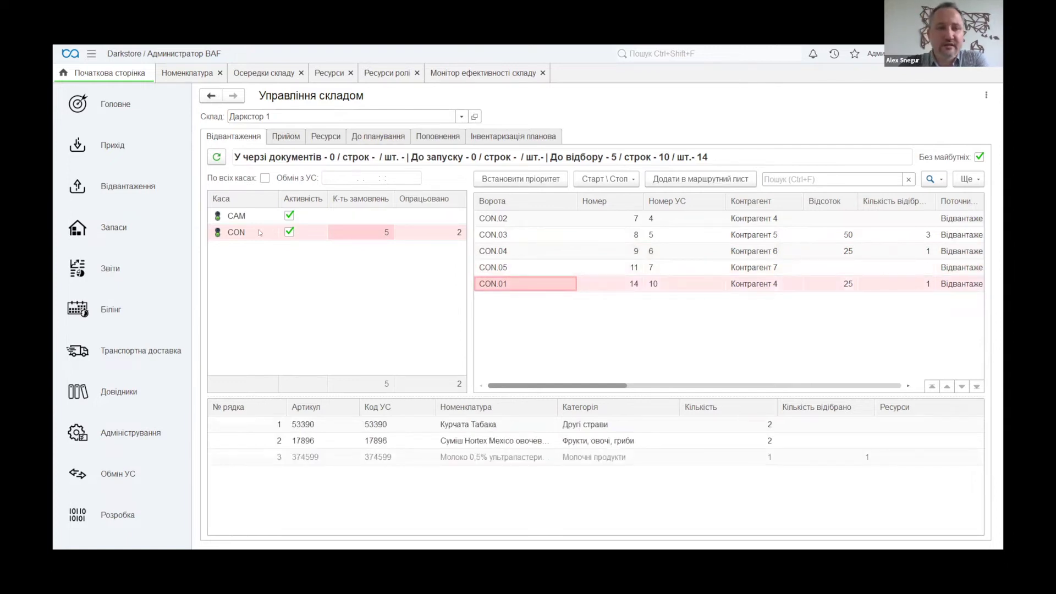
{"action": "left_click", "coordinate": [243, 215]}
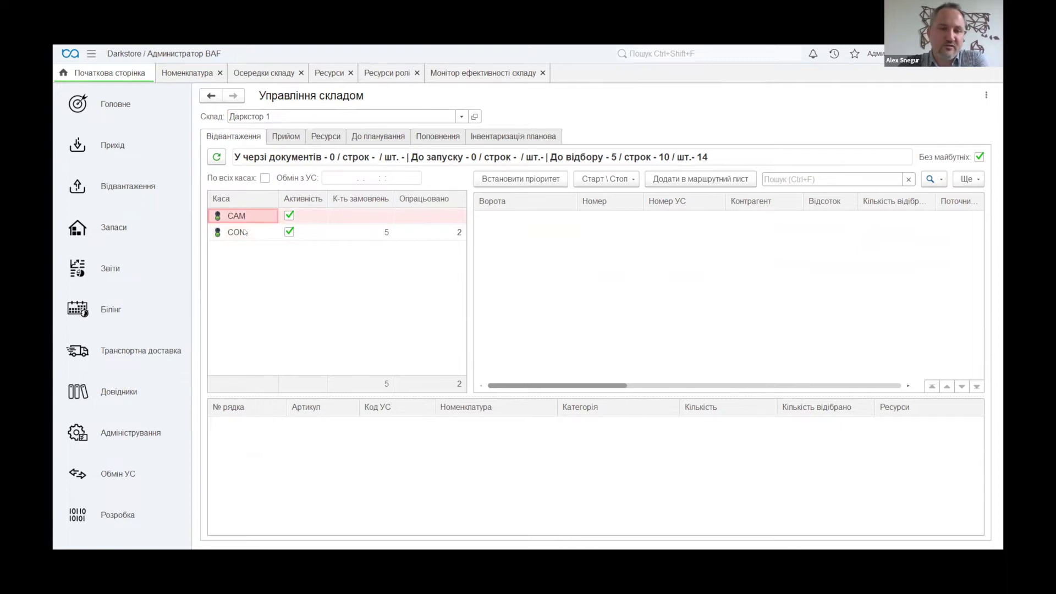
{"action": "left_click", "coordinate": [246, 232]}
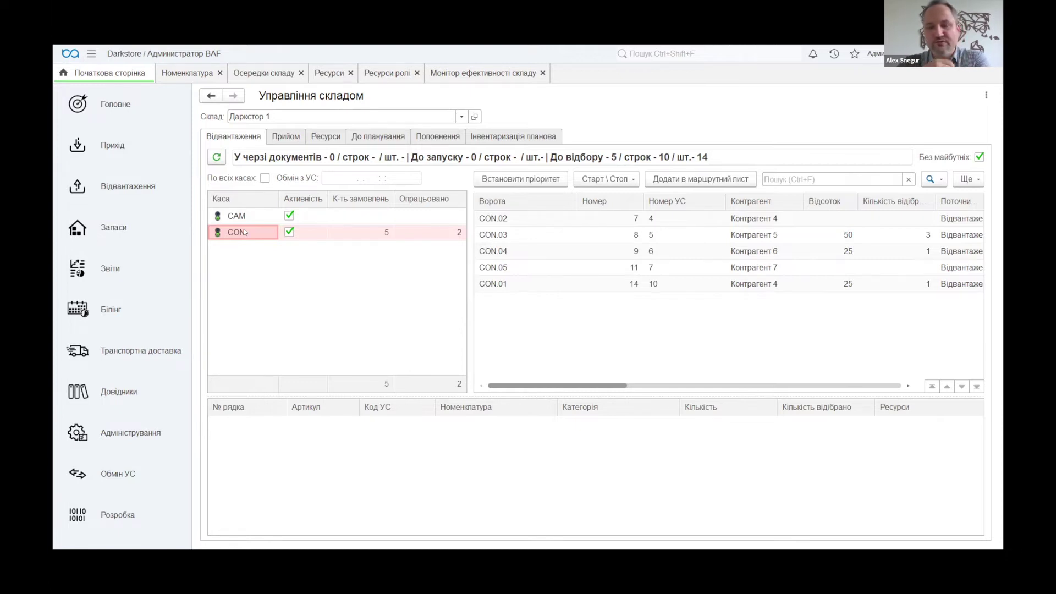
{"action": "left_click", "coordinate": [580, 285]}
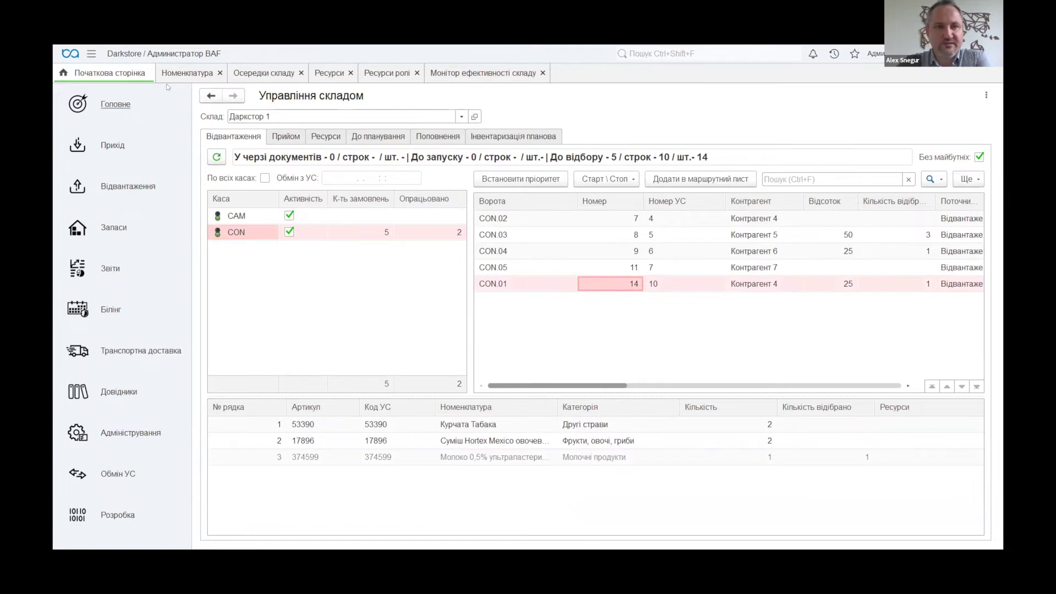
{"action": "key", "text": "ctrl+Tab"}
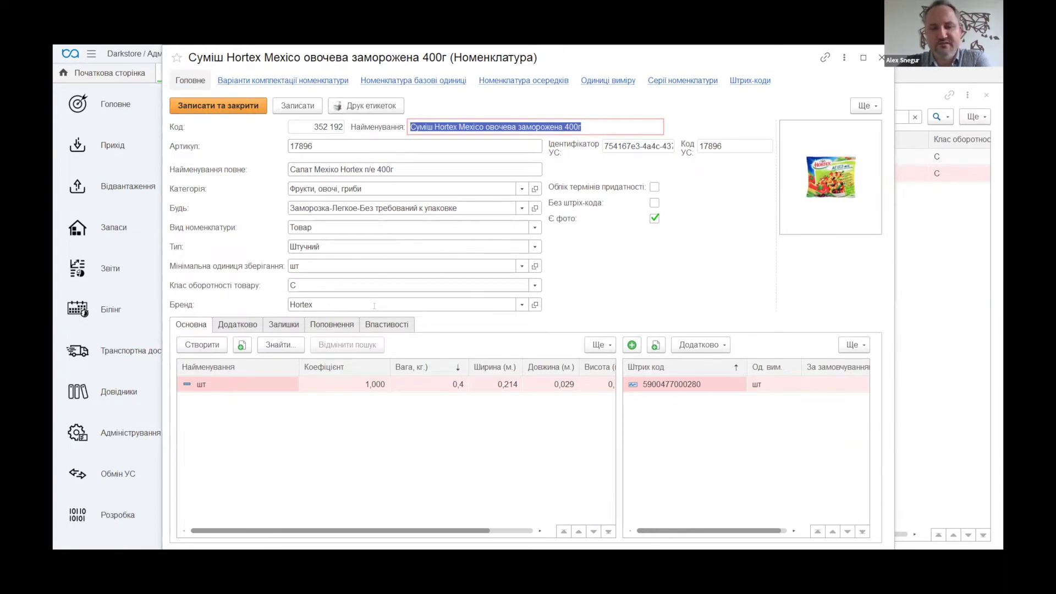
Check the Hortex шт unit line, close the item card, and go to Осередки складу
{"action": "left_click", "coordinate": [264, 380]}
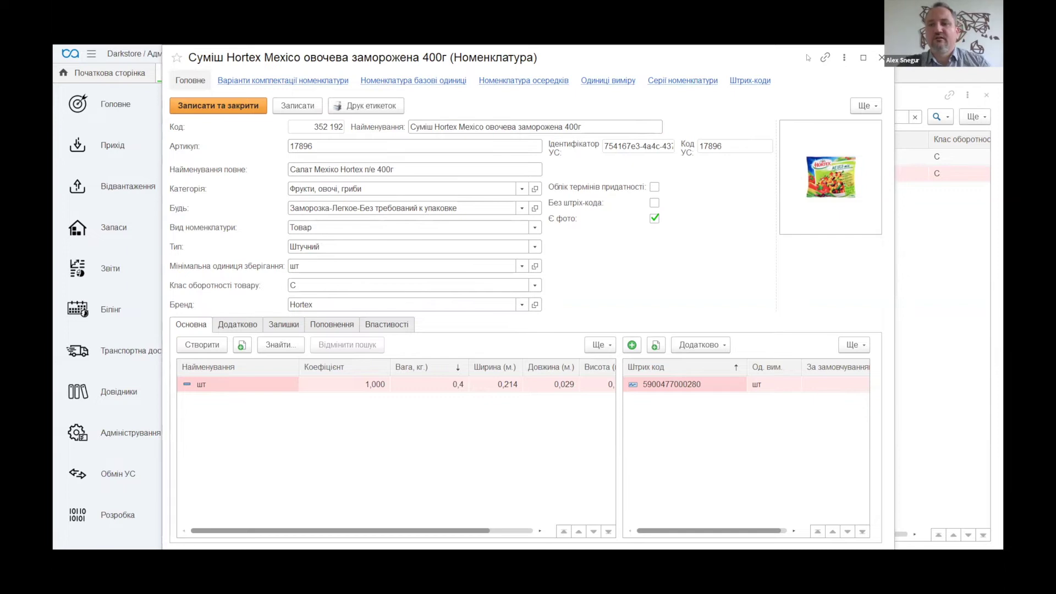
{"action": "left_click", "coordinate": [881, 57]}
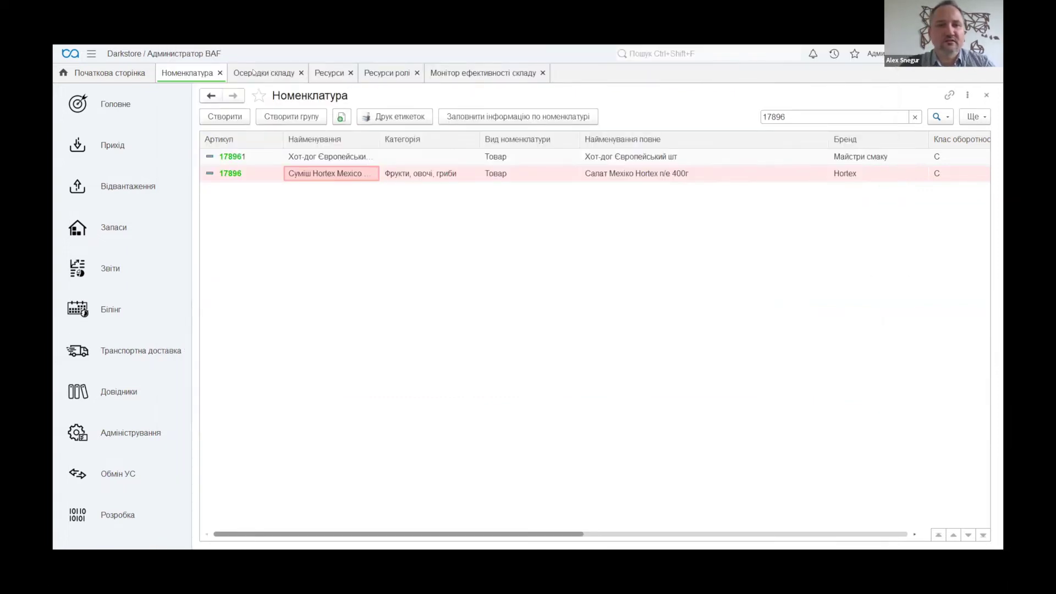
{"action": "left_click", "coordinate": [253, 70]}
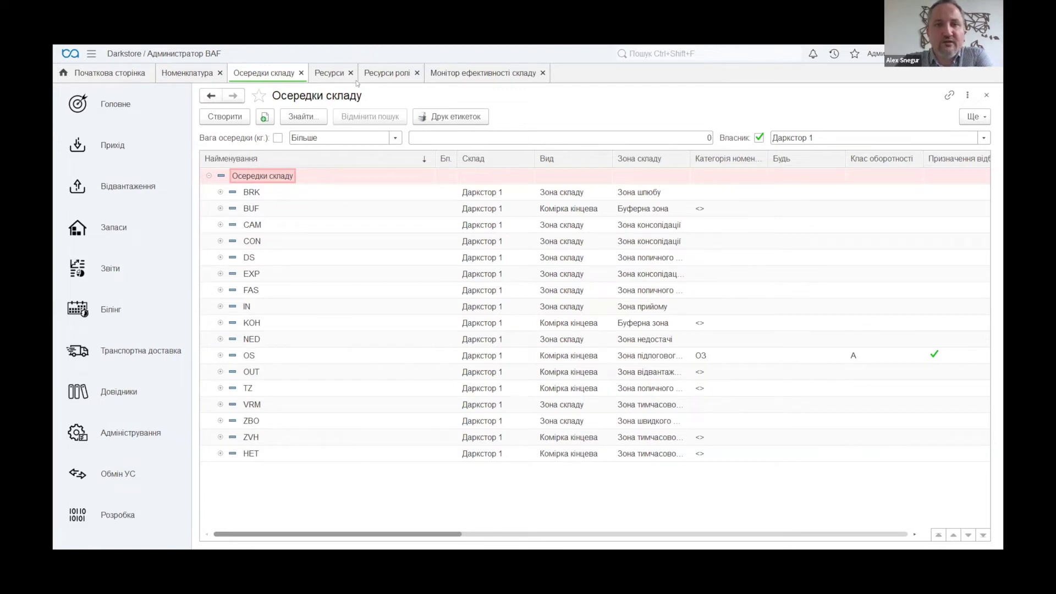
Check Ресурс1's Полные права role assignment, then go to the Ресурси ролі list
{"action": "left_click", "coordinate": [328, 75]}
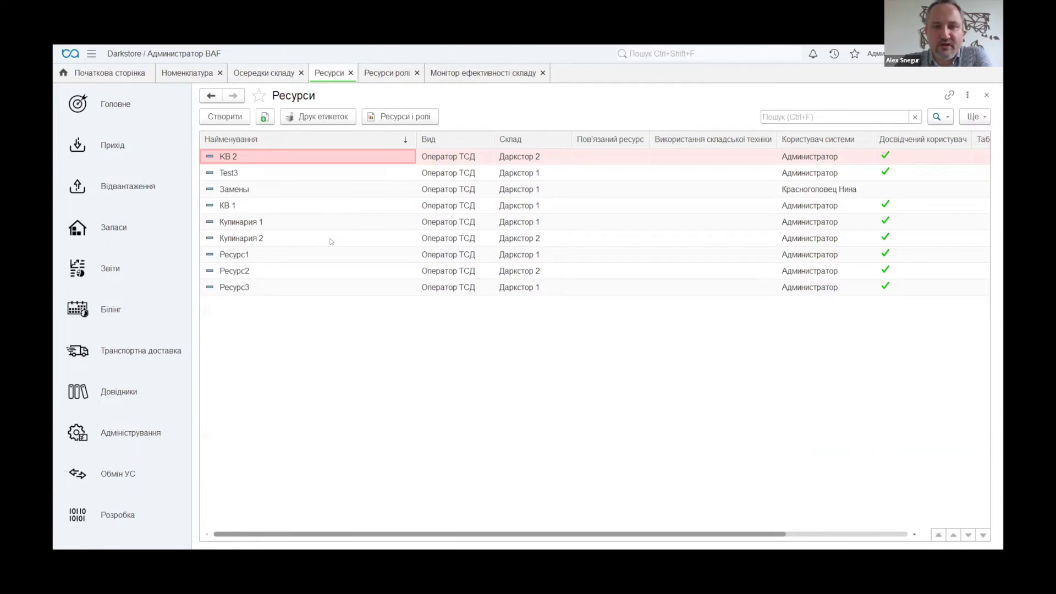
{"action": "left_click", "coordinate": [267, 253]}
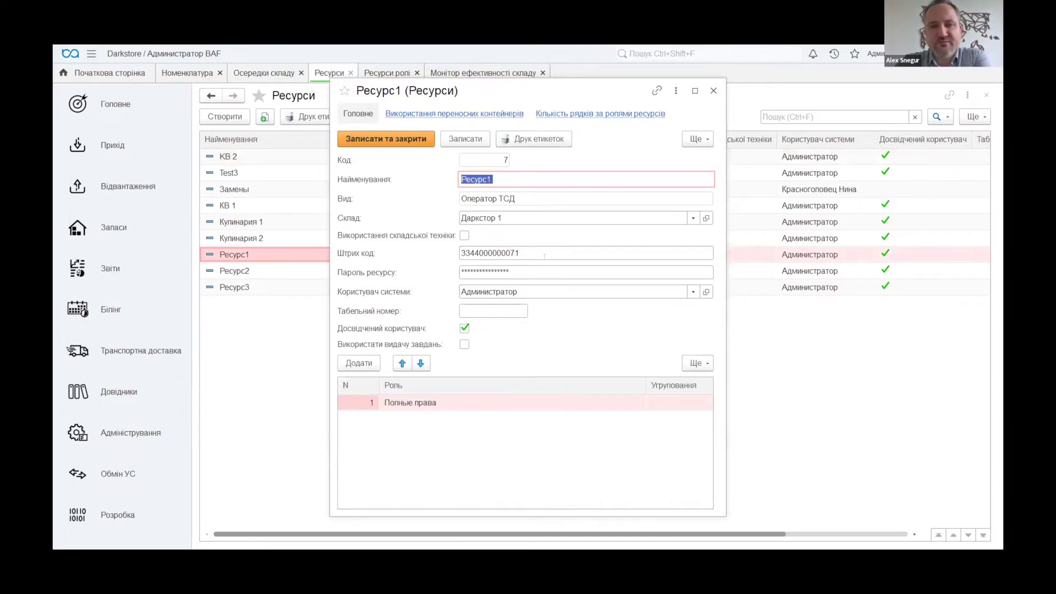
{"action": "left_click", "coordinate": [422, 403]}
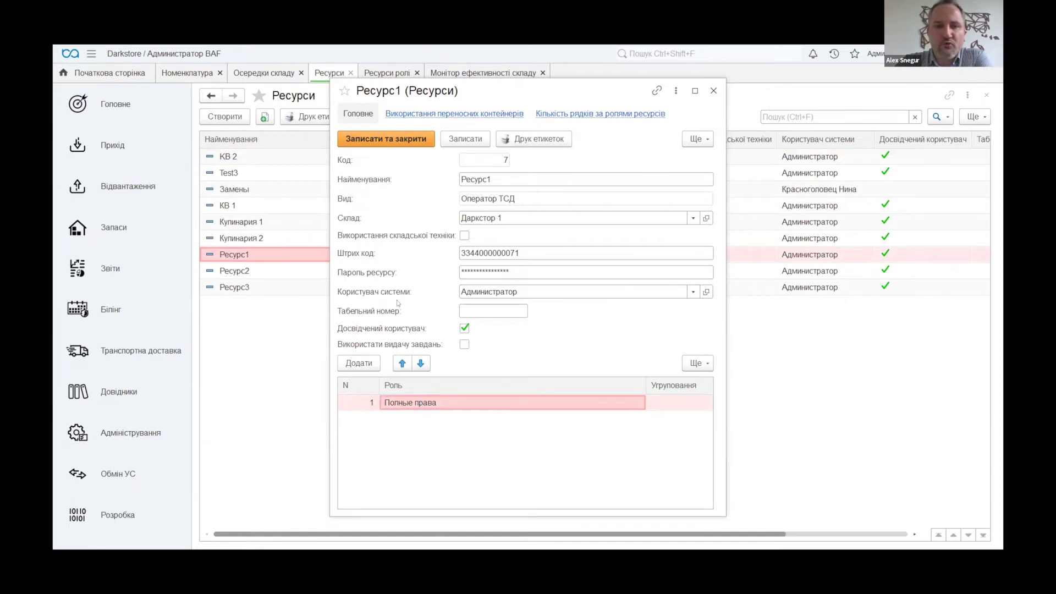
{"action": "left_click", "coordinate": [713, 91]}
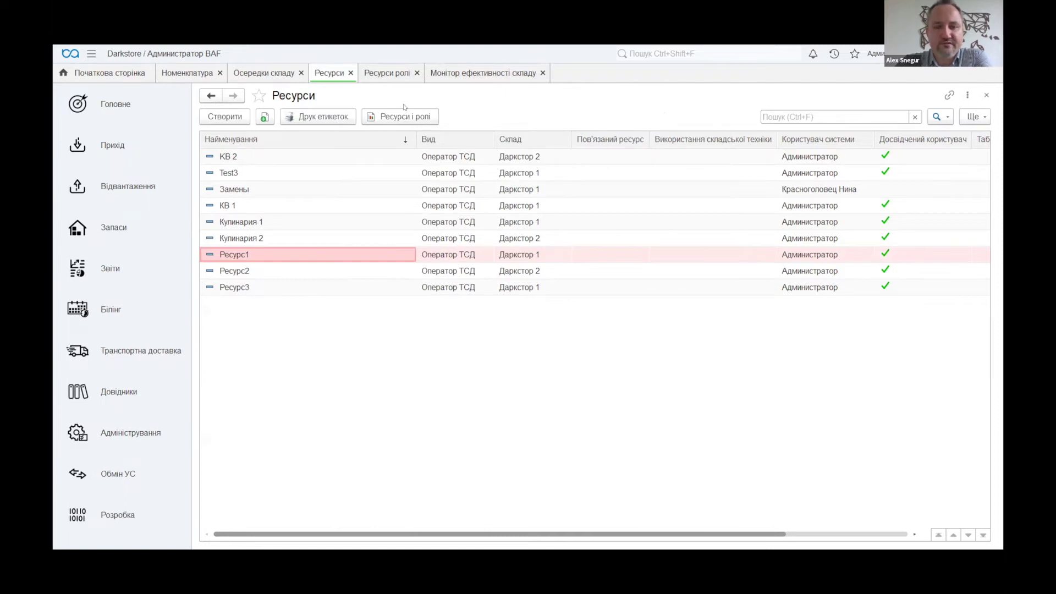
{"action": "left_click", "coordinate": [386, 73]}
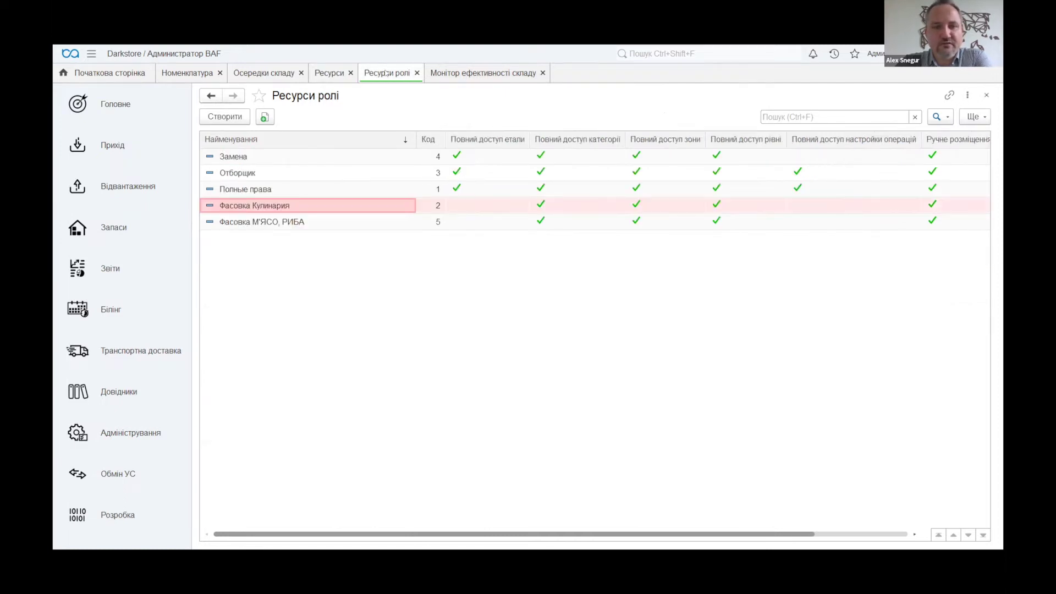
Inspect Фасовка Кулинария's categories, stages and zones, then return to Управління складом
{"action": "left_click", "coordinate": [262, 190]}
{"action": "left_click", "coordinate": [248, 208]}
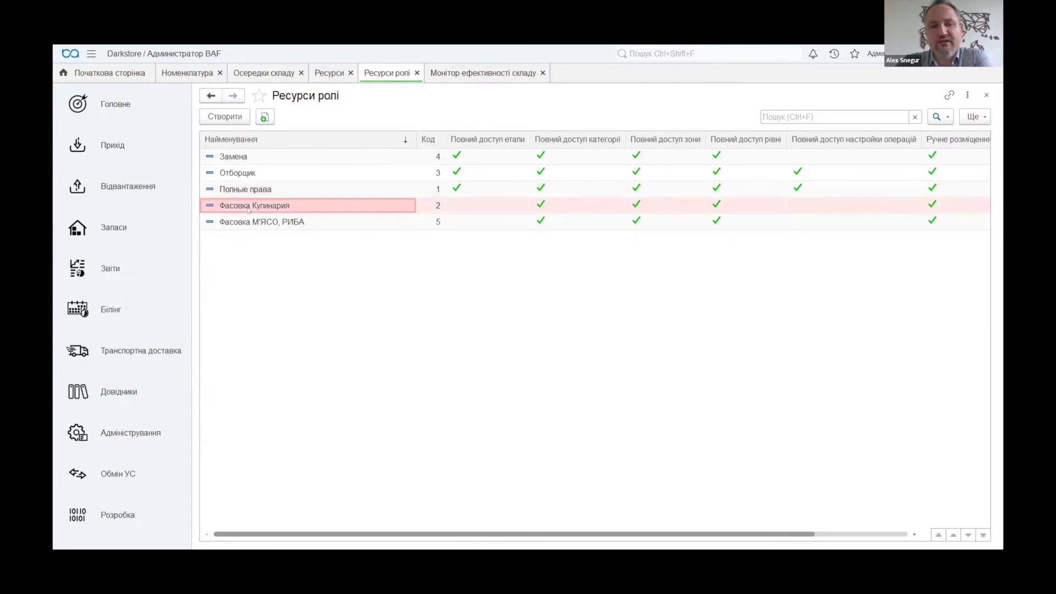
{"action": "double_click", "coordinate": [269, 205]}
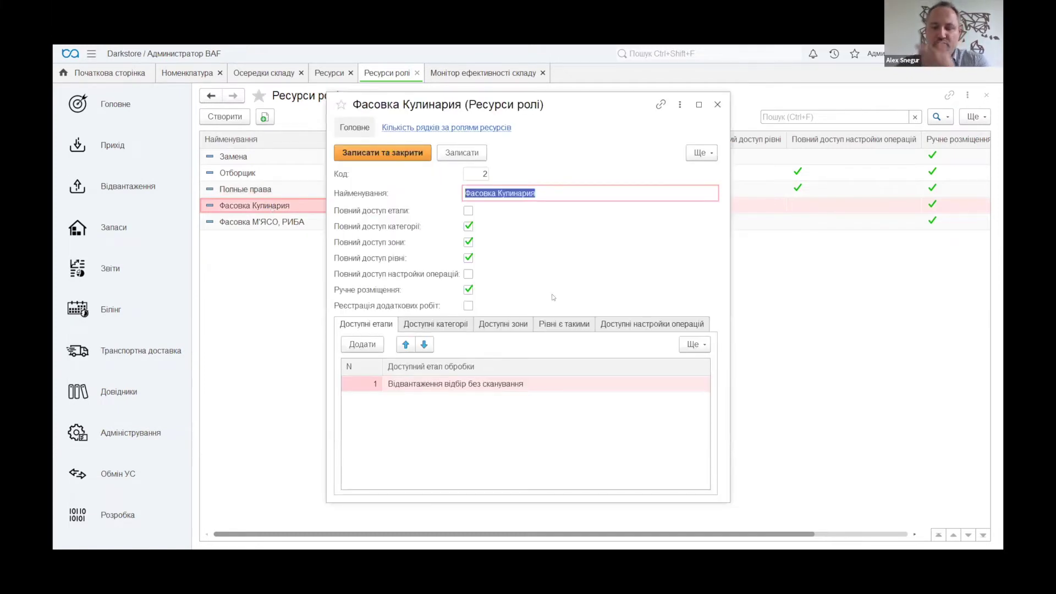
{"action": "left_click", "coordinate": [435, 326]}
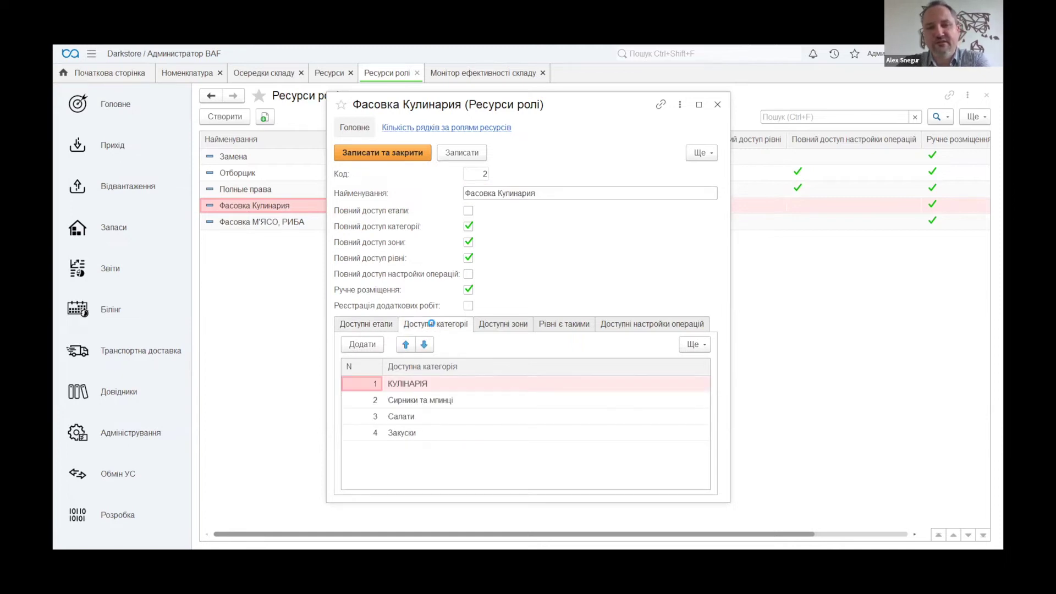
{"action": "left_click", "coordinate": [365, 326]}
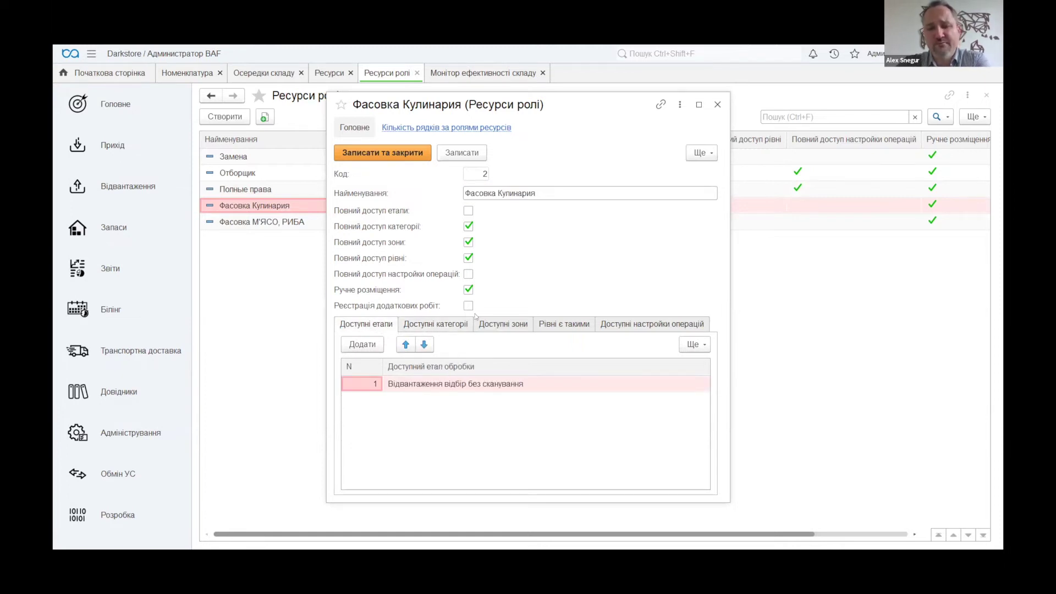
{"action": "left_click", "coordinate": [503, 325]}
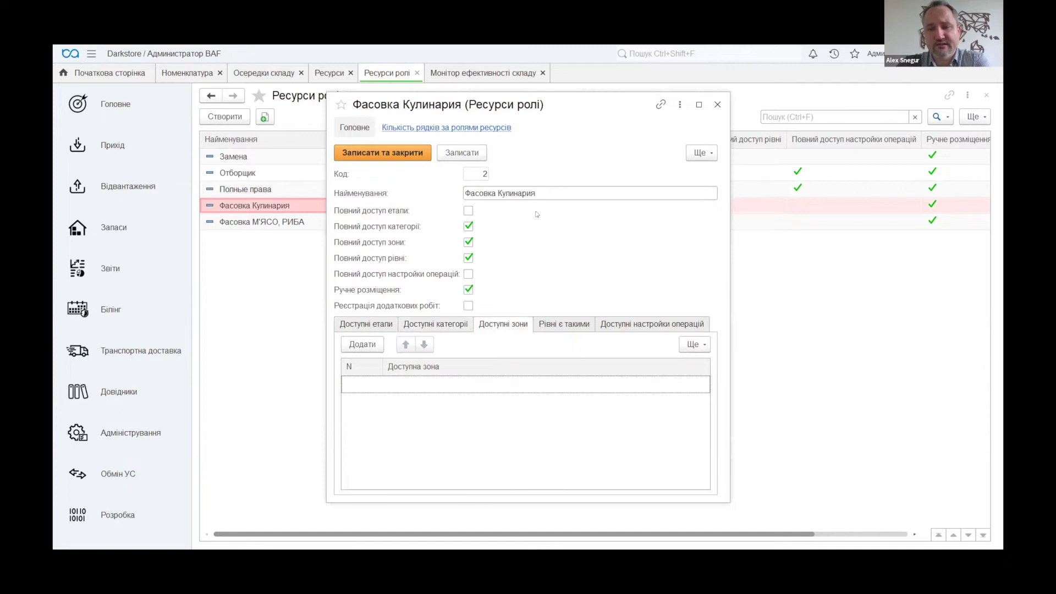
{"action": "left_click", "coordinate": [716, 105]}
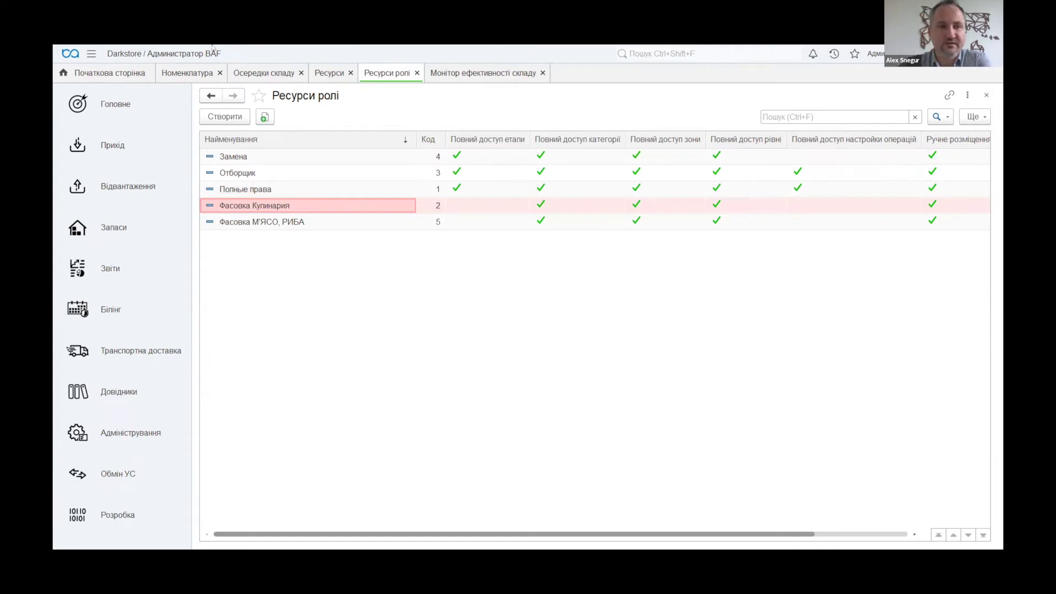
{"action": "left_click", "coordinate": [104, 72]}
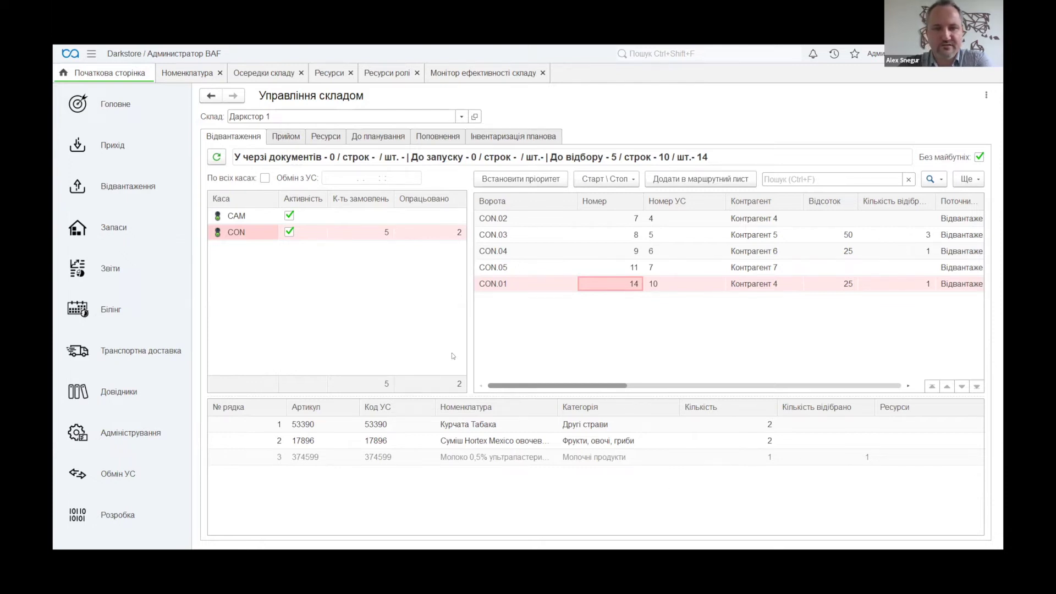
Log in to the abm wms mobile app with the account password
{"action": "key", "text": "alt+Tab"}
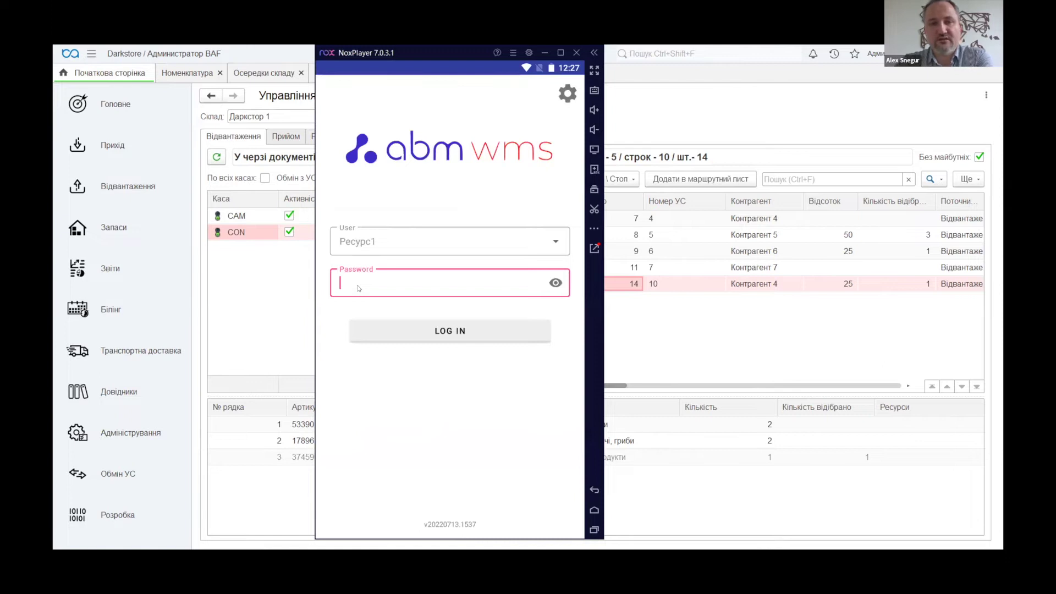
{"action": "type", "text": "123"}
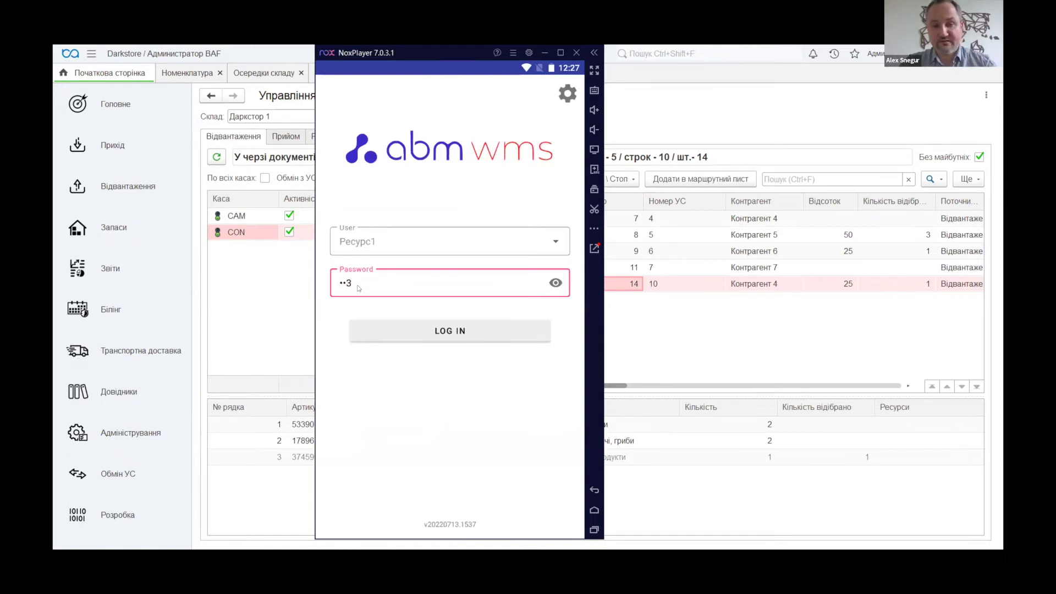
{"action": "left_click", "coordinate": [427, 331]}
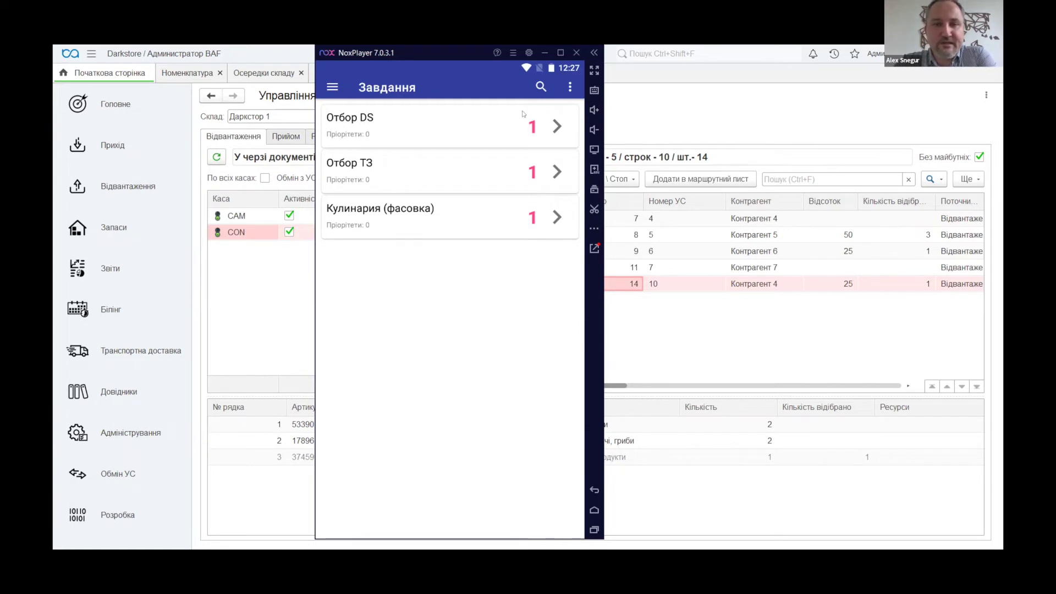
{"action": "left_click", "coordinate": [509, 136]}
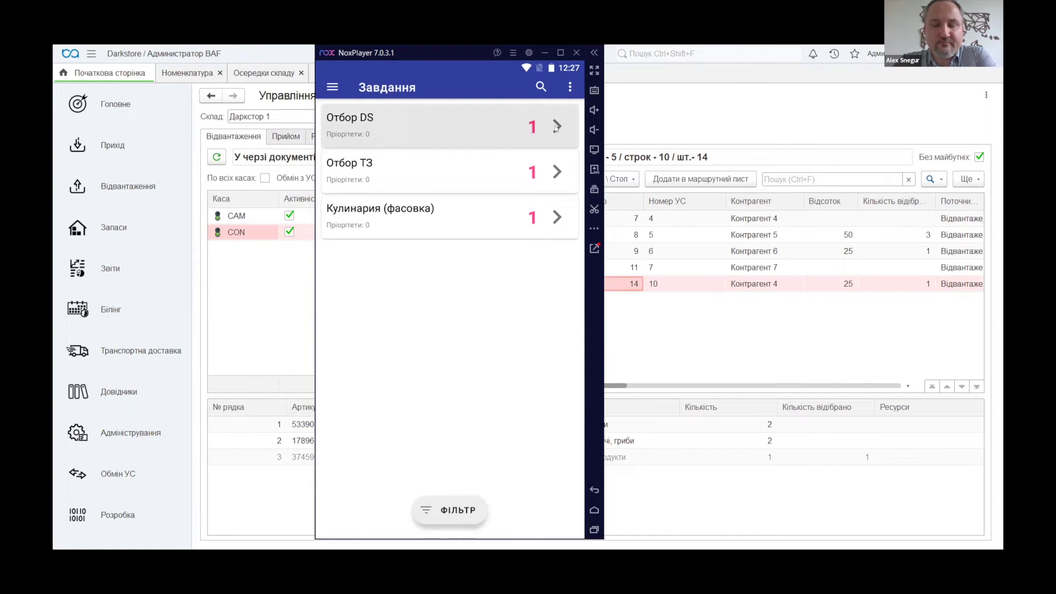
{"action": "left_click", "coordinate": [556, 127]}
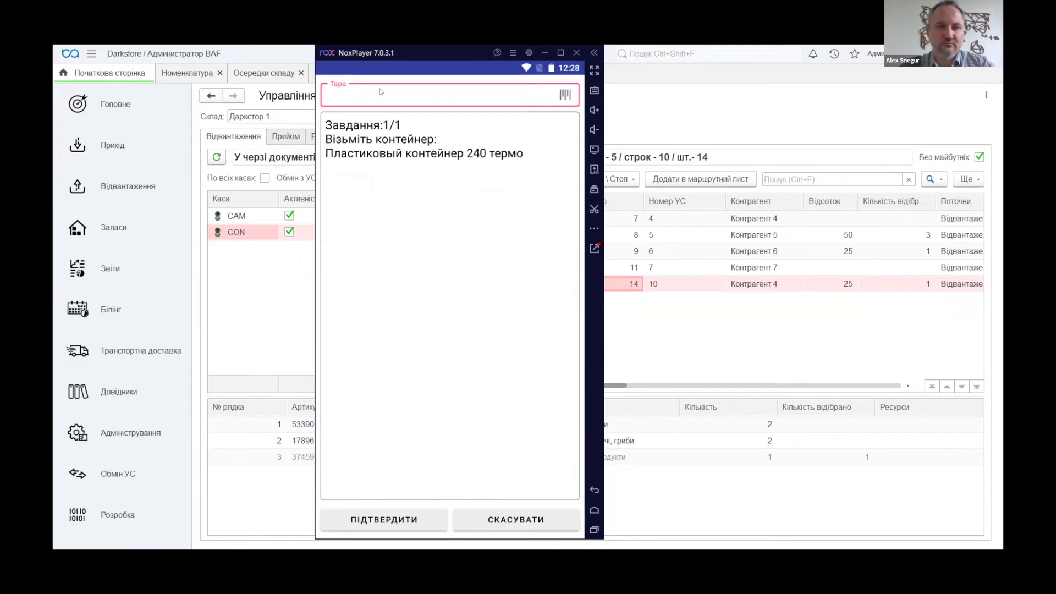
{"action": "type", "text": "2011203 00159"}
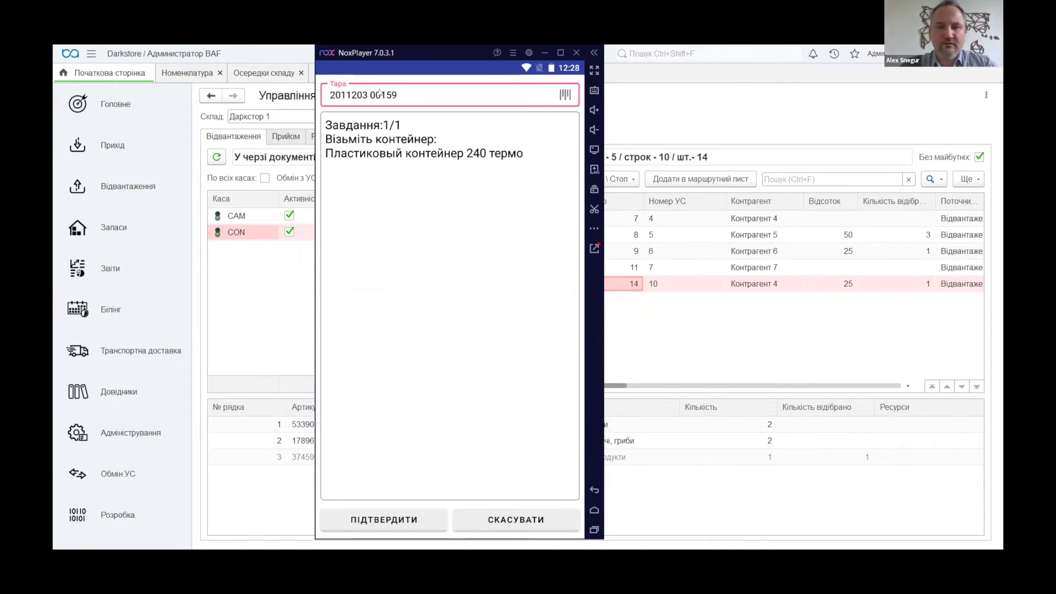
{"action": "key", "text": "Return"}
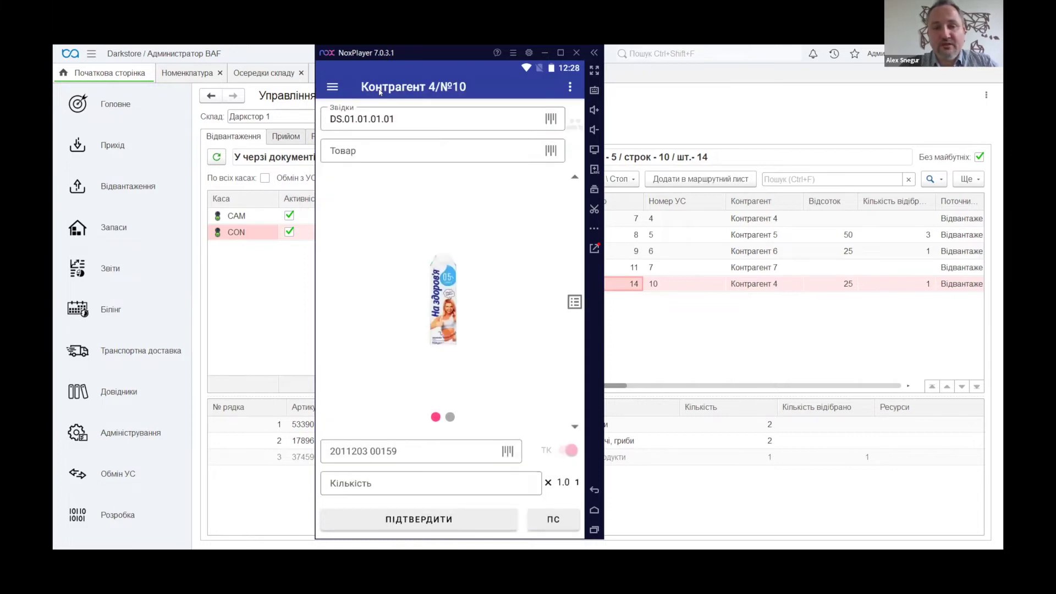
Pick one unit of milk 374599 into the container and confirm
{"action": "left_click", "coordinate": [371, 120]}
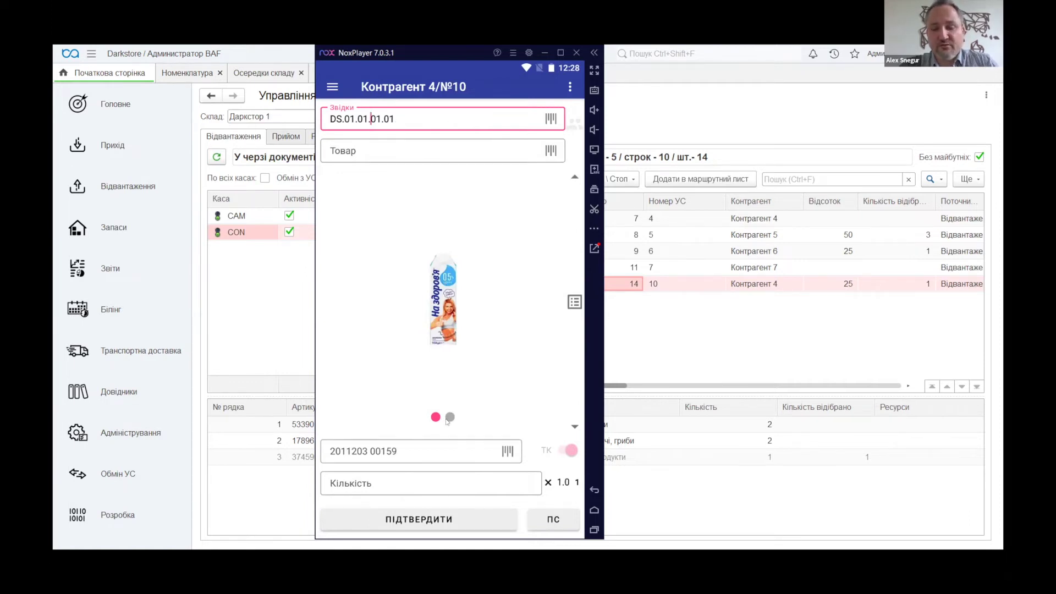
{"action": "left_click", "coordinate": [450, 419]}
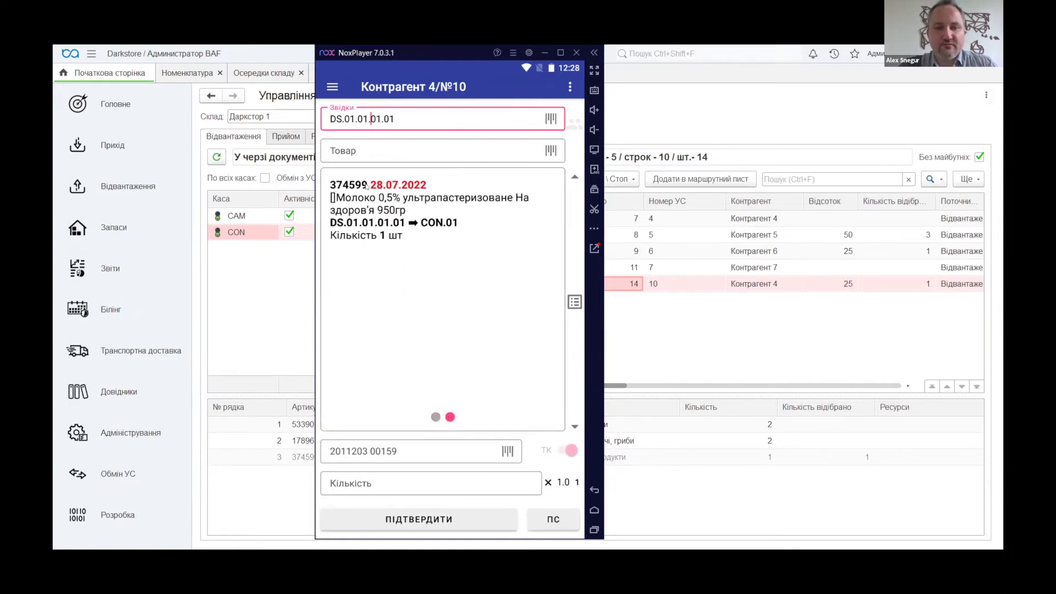
{"action": "left_click", "coordinate": [346, 150]}
{"action": "type", "text": "374599"}
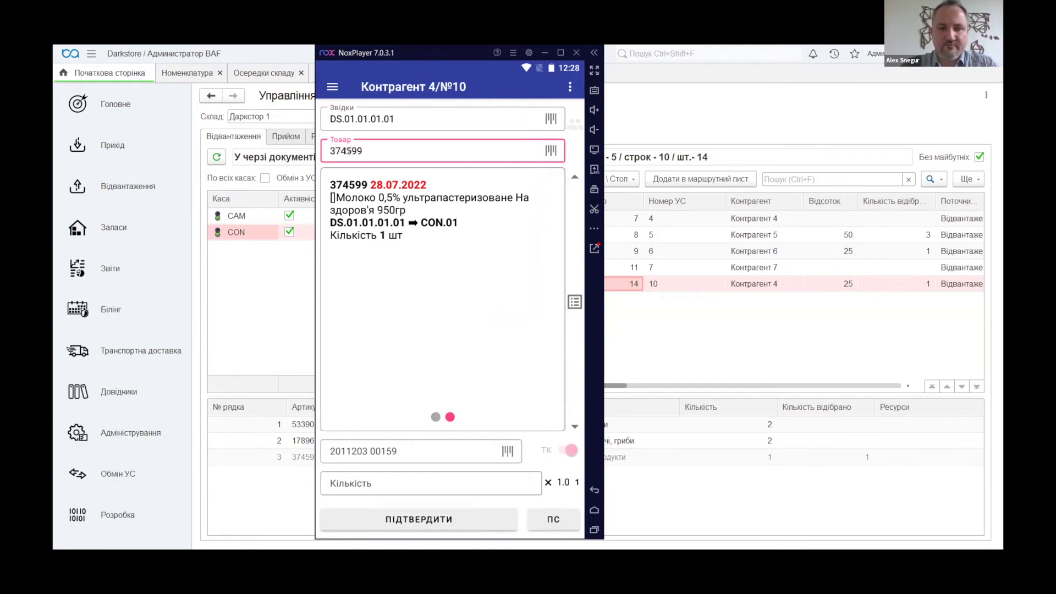
{"action": "key", "text": "Return"}
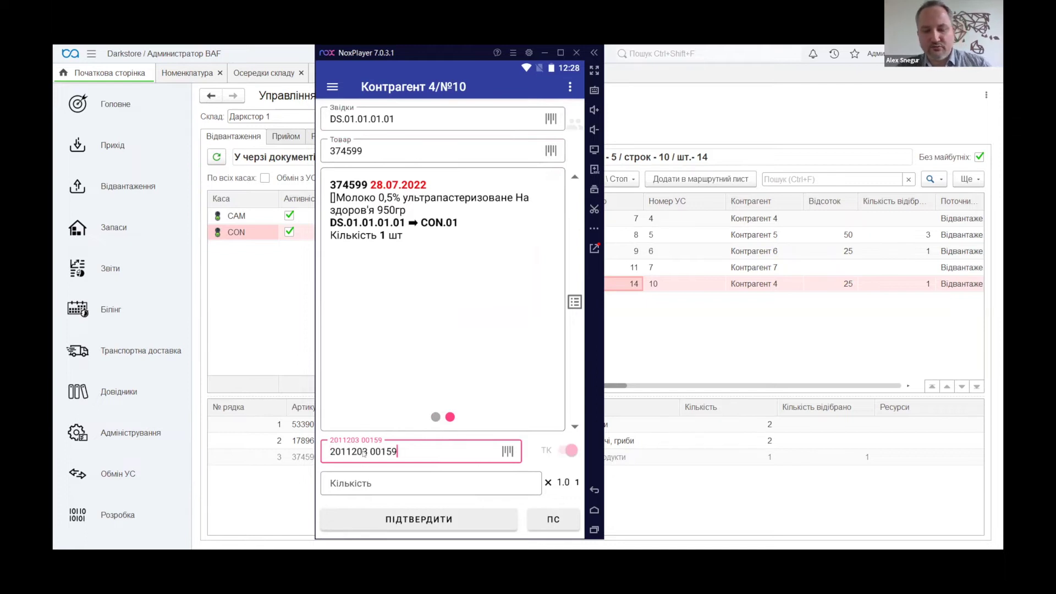
{"action": "key", "text": "Return"}
{"action": "key", "text": "Return"}
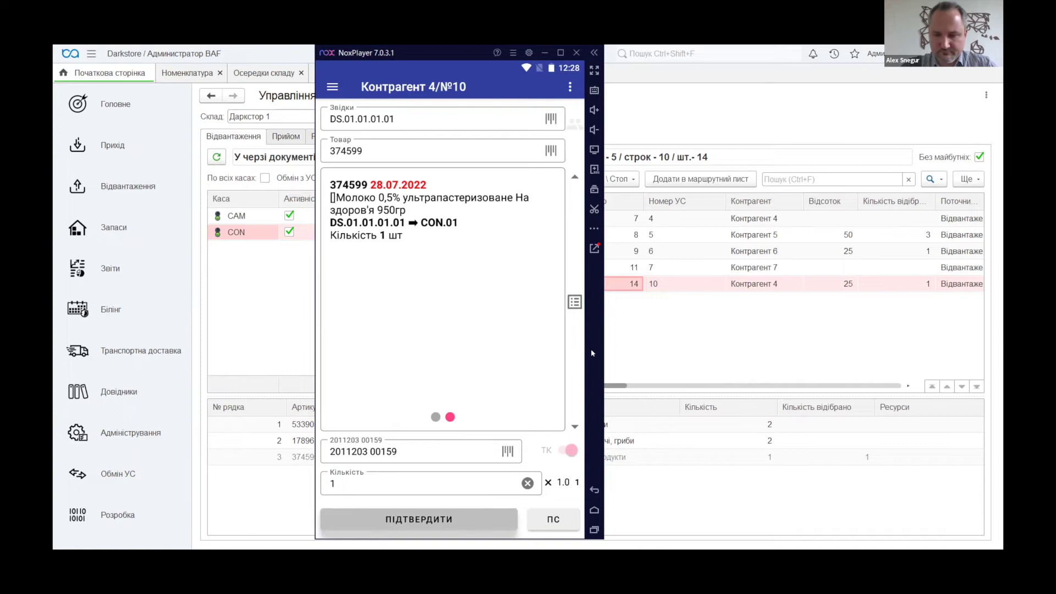
{"action": "key", "text": "Return"}
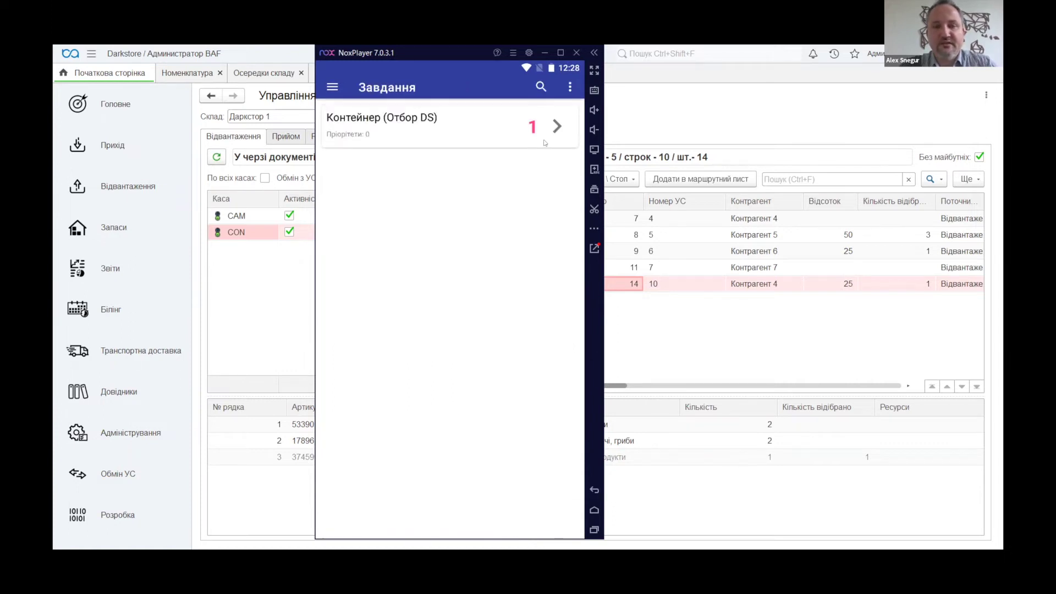
{"action": "left_click", "coordinate": [557, 127]}
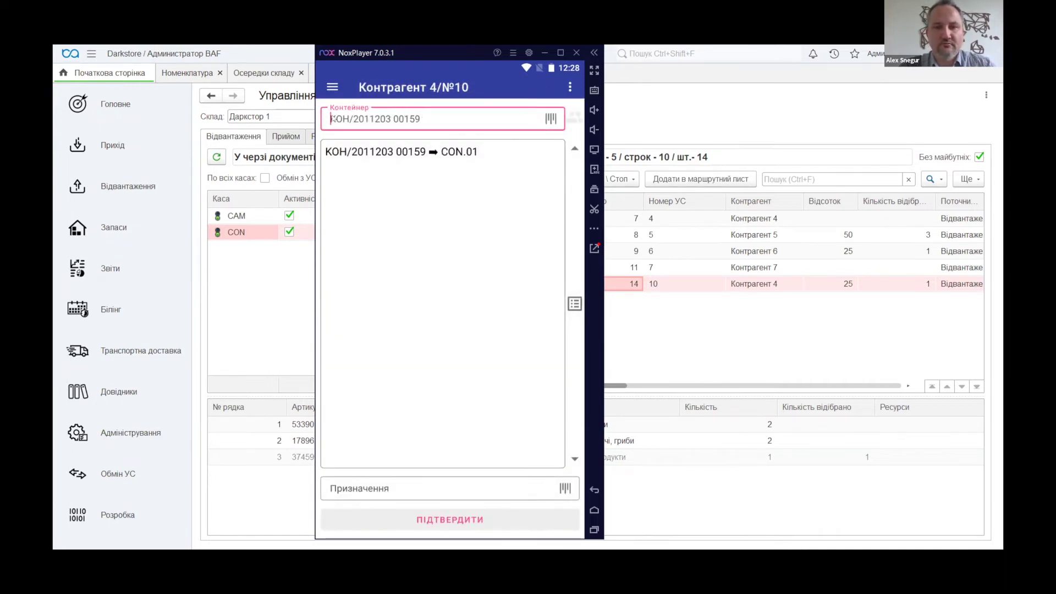
{"action": "left_click", "coordinate": [348, 119]}
{"action": "key", "text": "BackSpace"}
{"action": "key", "text": "BackSpace"}
{"action": "key", "text": "BackSpace"}
{"action": "key", "text": "BackSpace"}
{"action": "key", "text": "Return"}
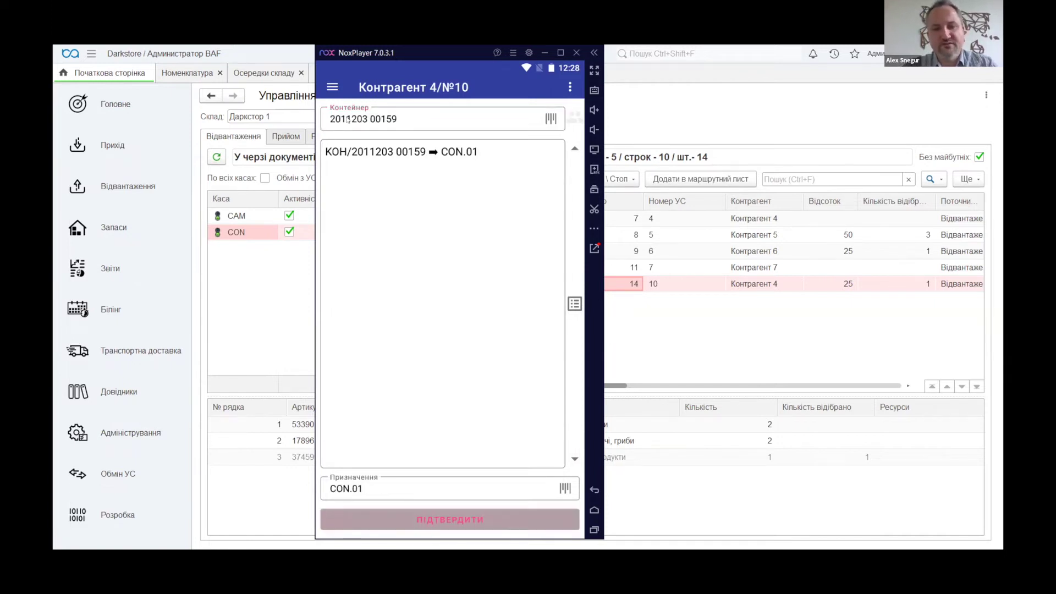
{"action": "left_click", "coordinate": [348, 120]}
{"action": "key", "text": "Return"}
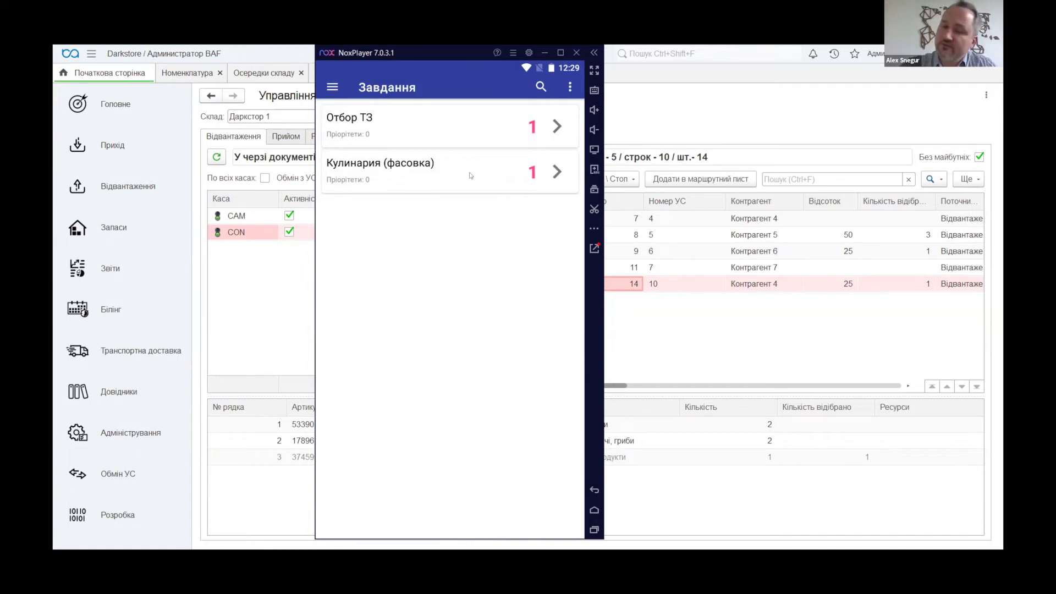
{"action": "left_click", "coordinate": [557, 126]}
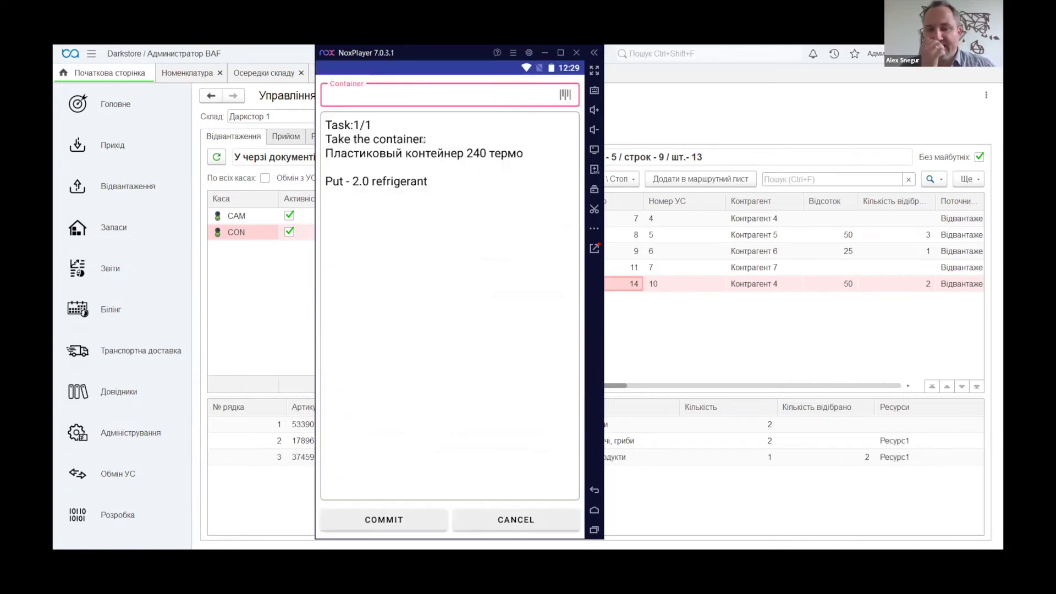
{"action": "left_click", "coordinate": [363, 98]}
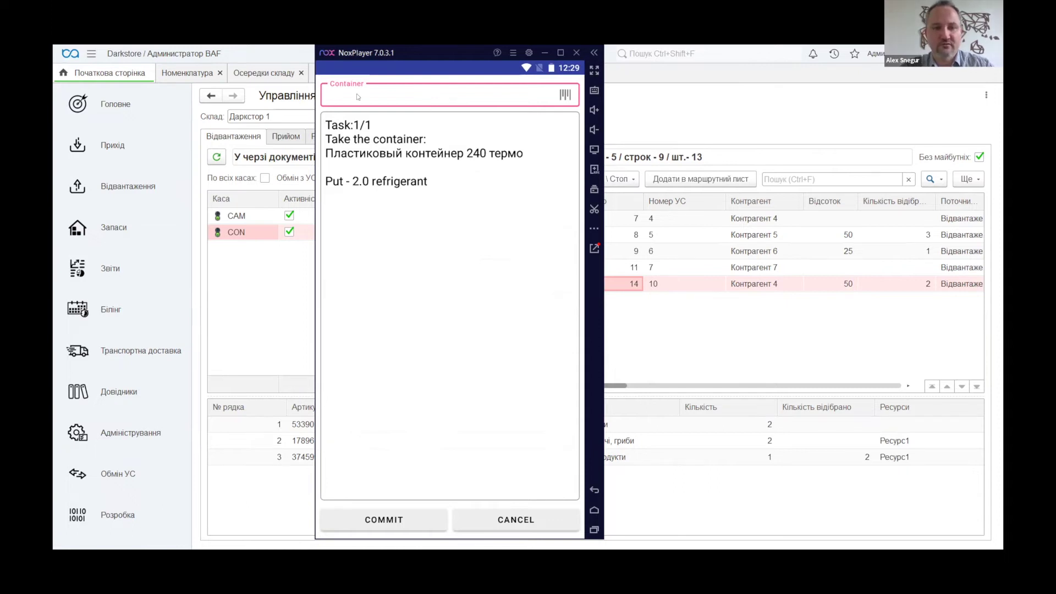
{"action": "key", "text": "ctrl+v"}
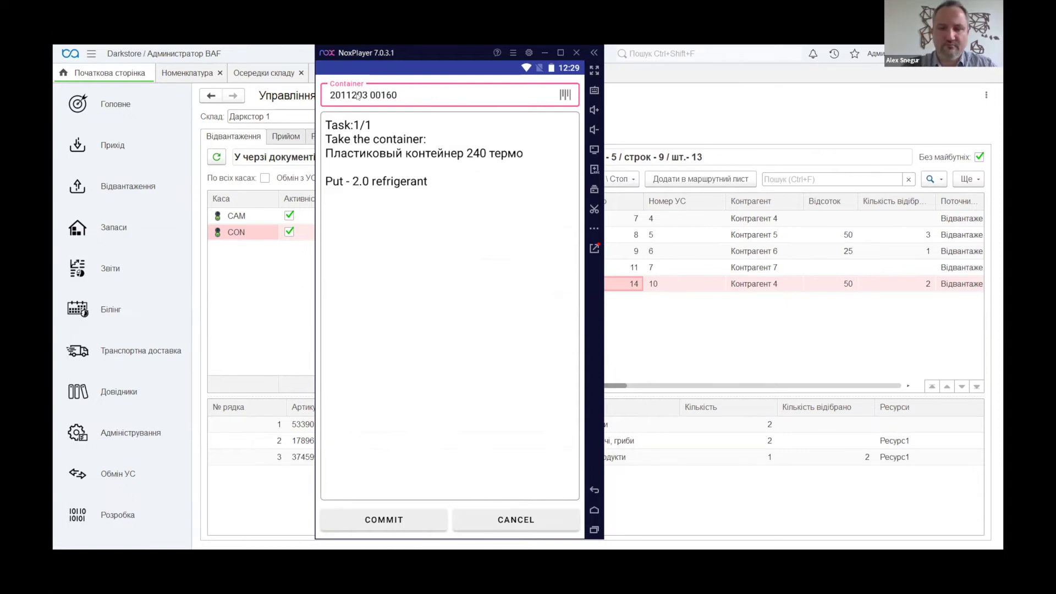
{"action": "key", "text": "Return"}
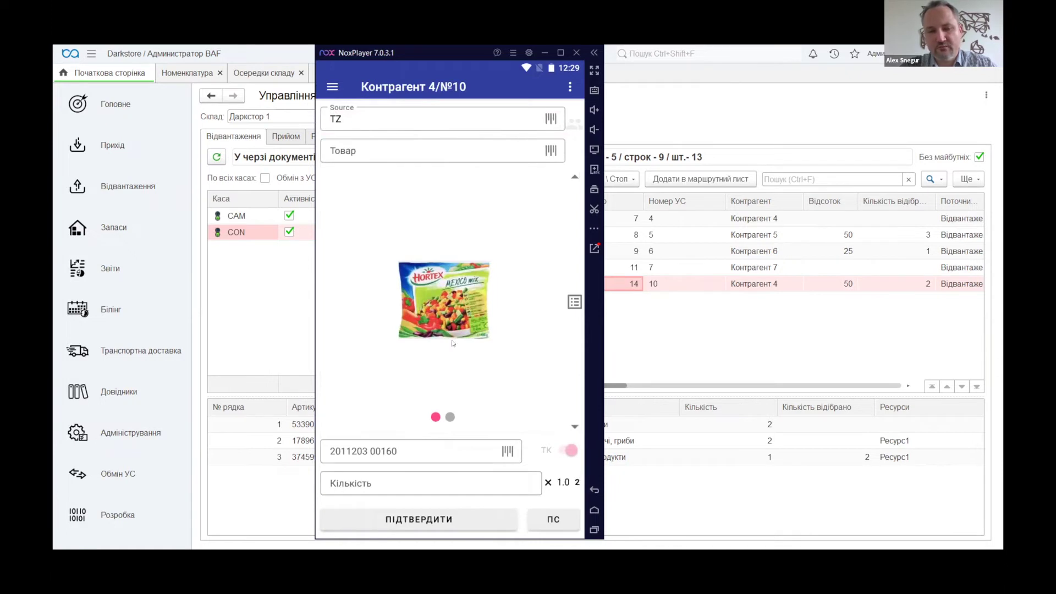
Enter Hortex product 17896 and confirm the container for the 2-pack pick
{"action": "left_click", "coordinate": [450, 418]}
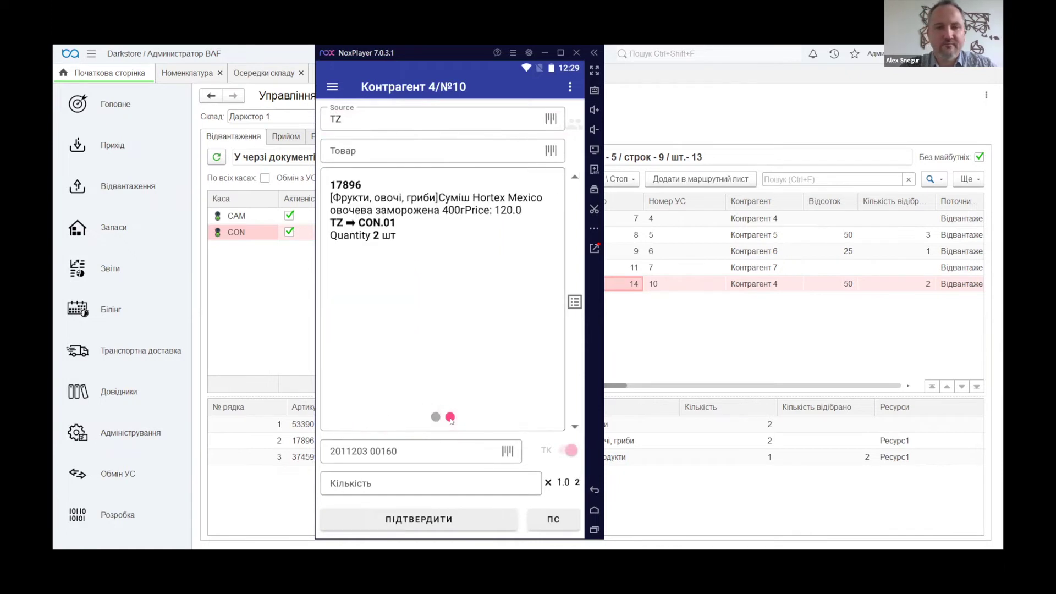
{"action": "left_click", "coordinate": [348, 149]}
{"action": "type", "text": "17"}
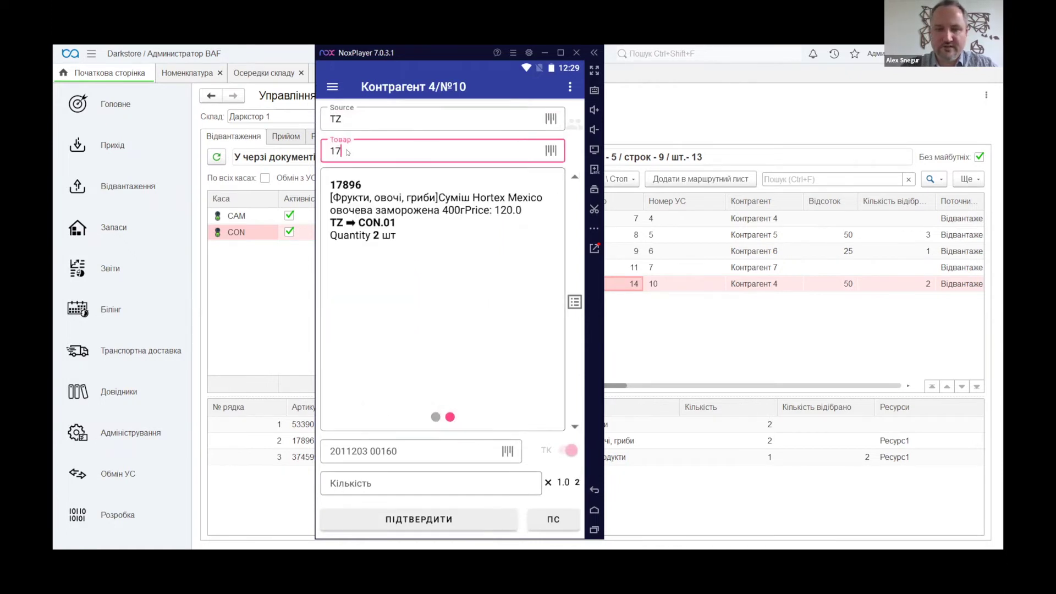
{"action": "type", "text": "896"}
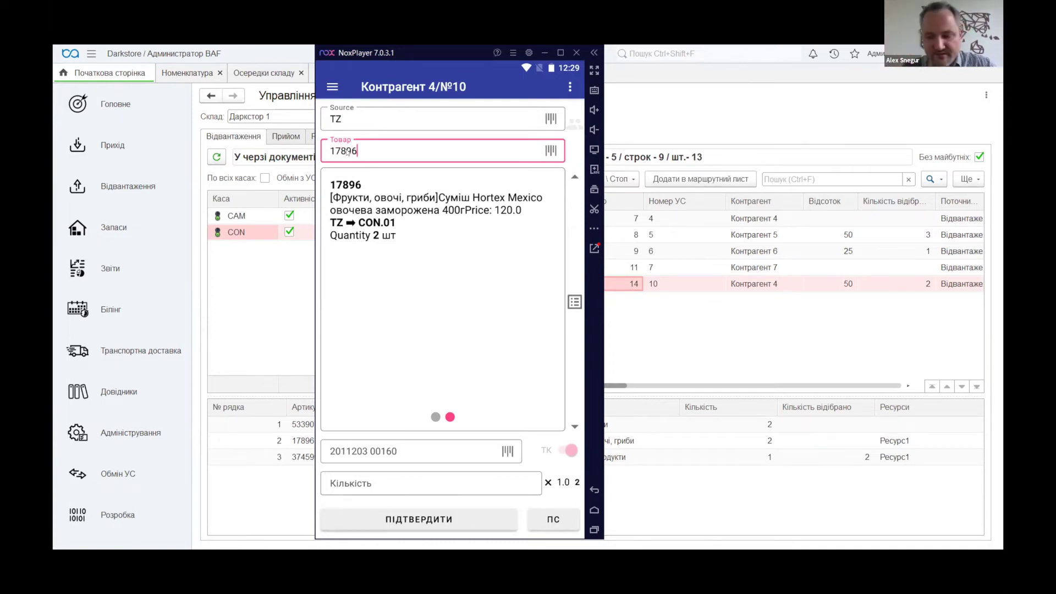
{"action": "key", "text": "Return"}
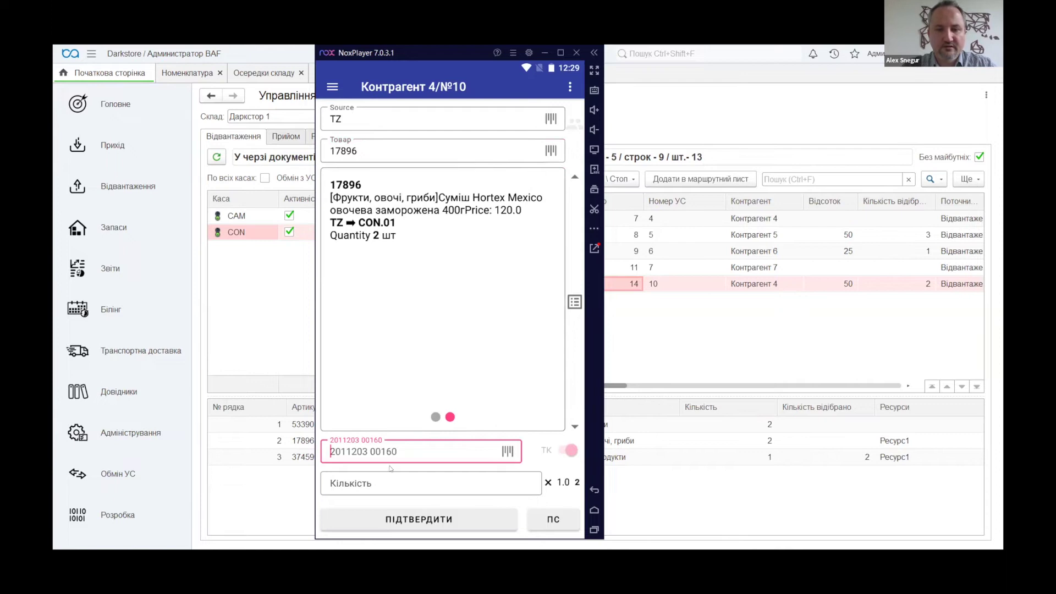
{"action": "left_click", "coordinate": [336, 452]}
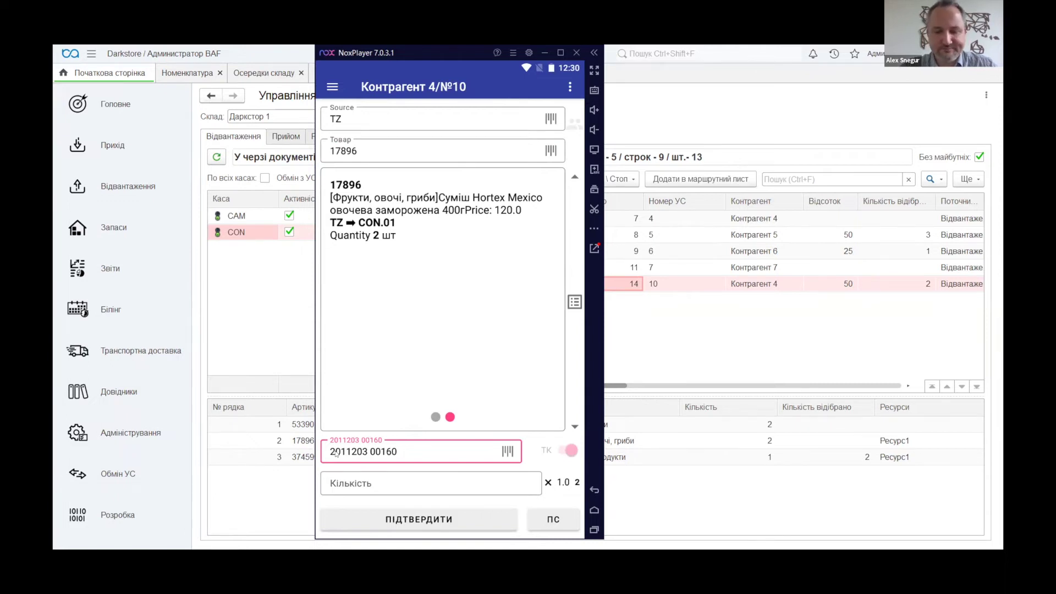
{"action": "key", "text": "Return"}
{"action": "key", "text": "Return"}
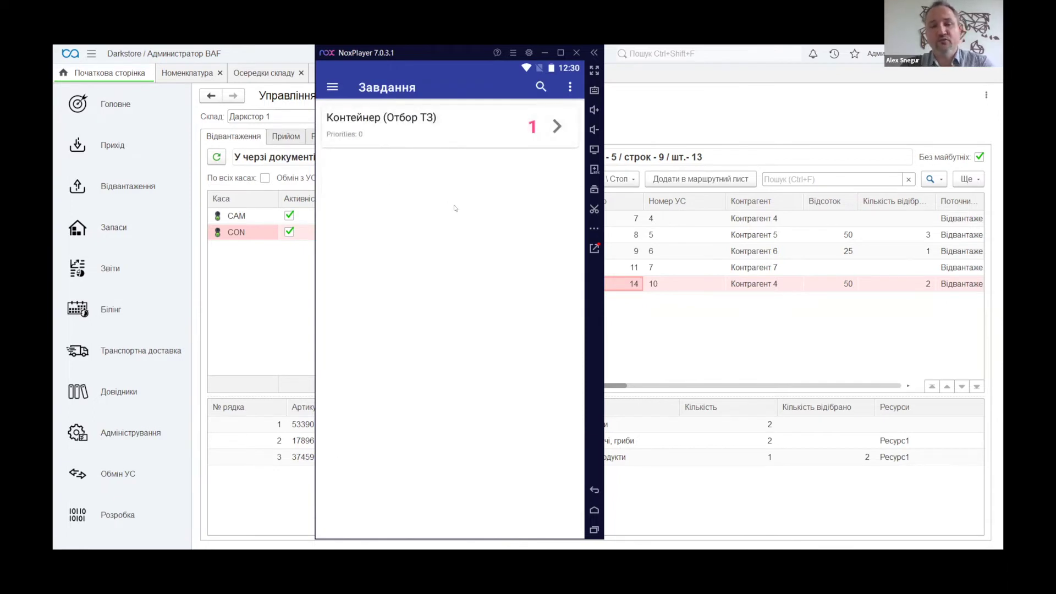
{"action": "left_click", "coordinate": [553, 128]}
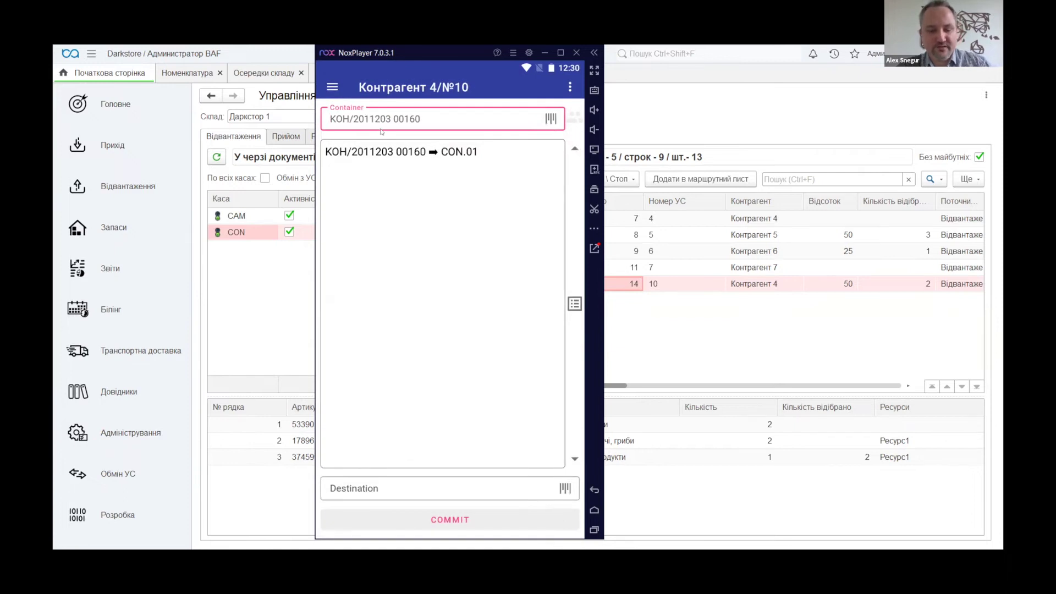
{"action": "key", "text": "ctrl+v"}
{"action": "key", "text": "Return"}
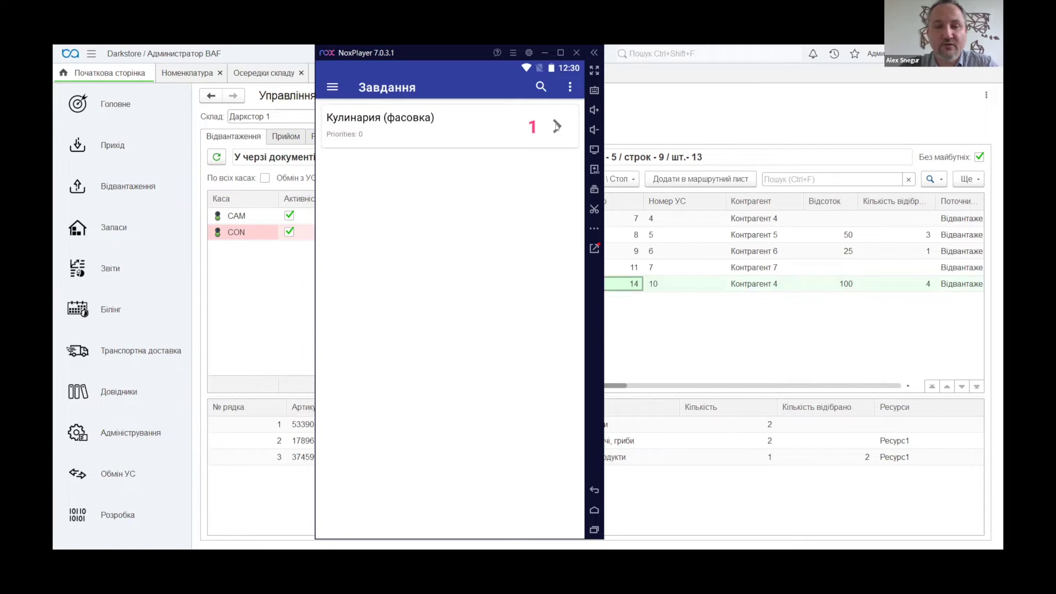
{"action": "left_click", "coordinate": [557, 127]}
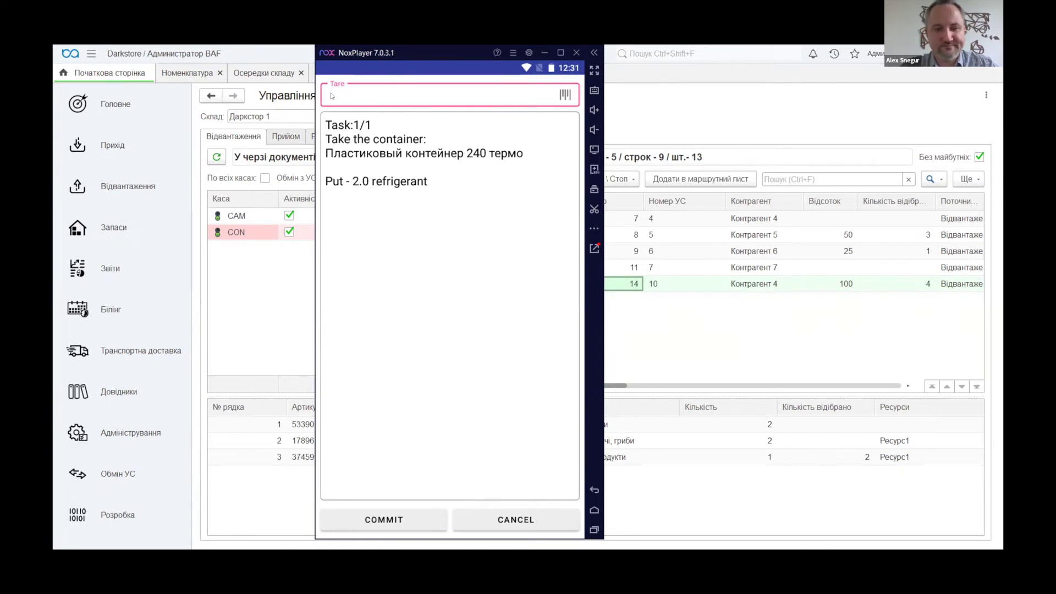
{"action": "type", "text": "2011203 00160"}
{"action": "key", "text": "BackSpace"}
{"action": "type", "text": "1"}
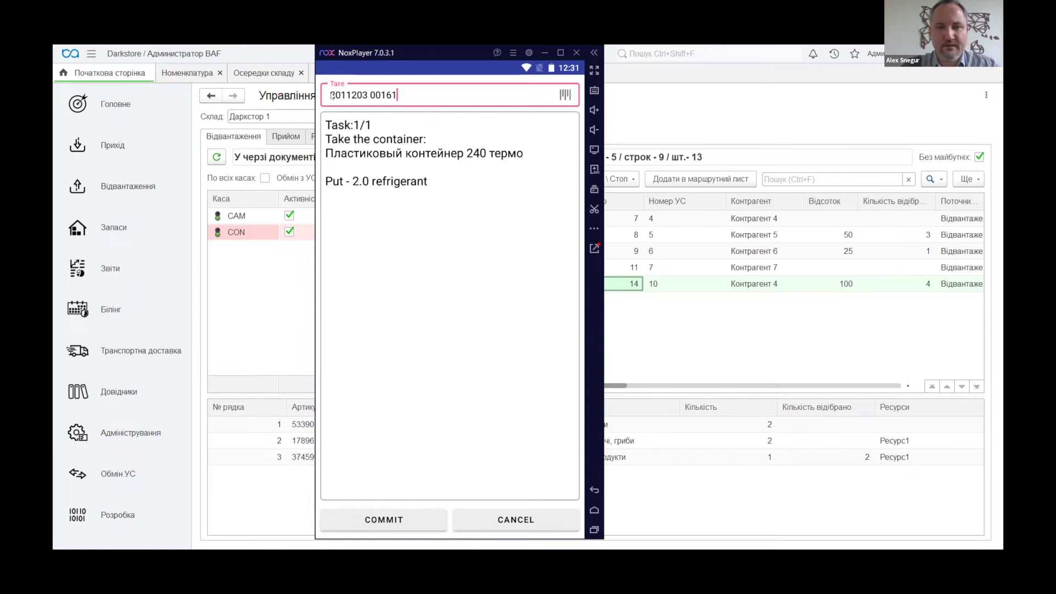
{"action": "key", "text": "Return"}
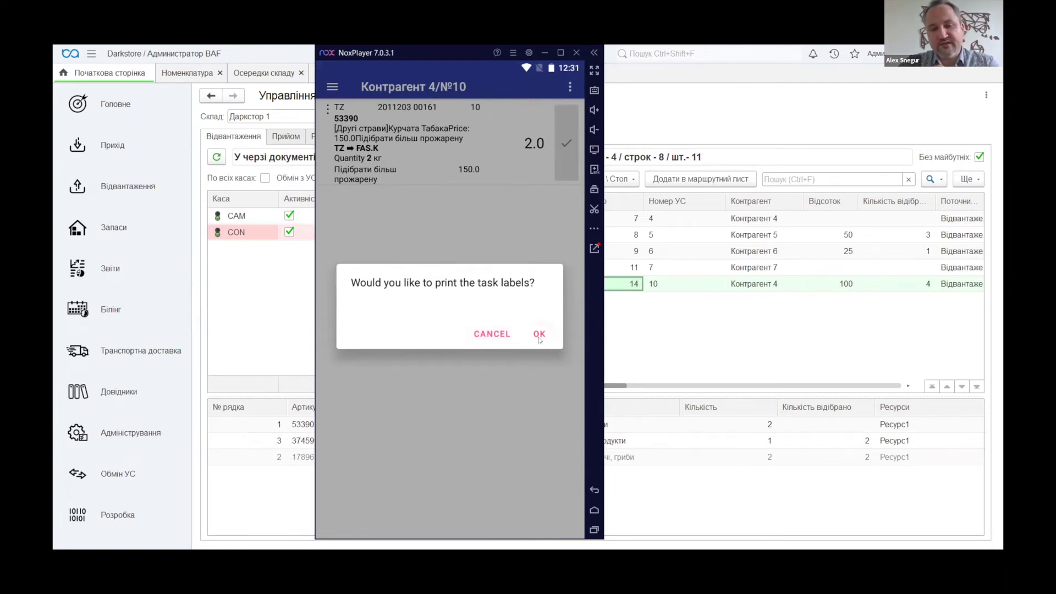
Confirm printing the task labels and assign the culinary work to Кулинария 1
{"action": "left_click", "coordinate": [539, 334]}
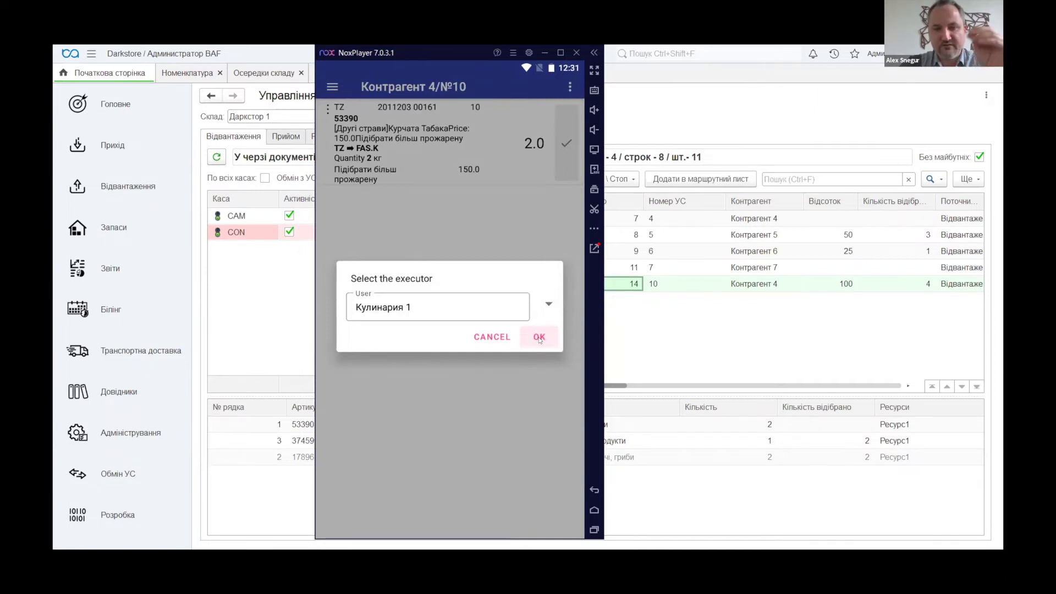
{"action": "left_click", "coordinate": [539, 338]}
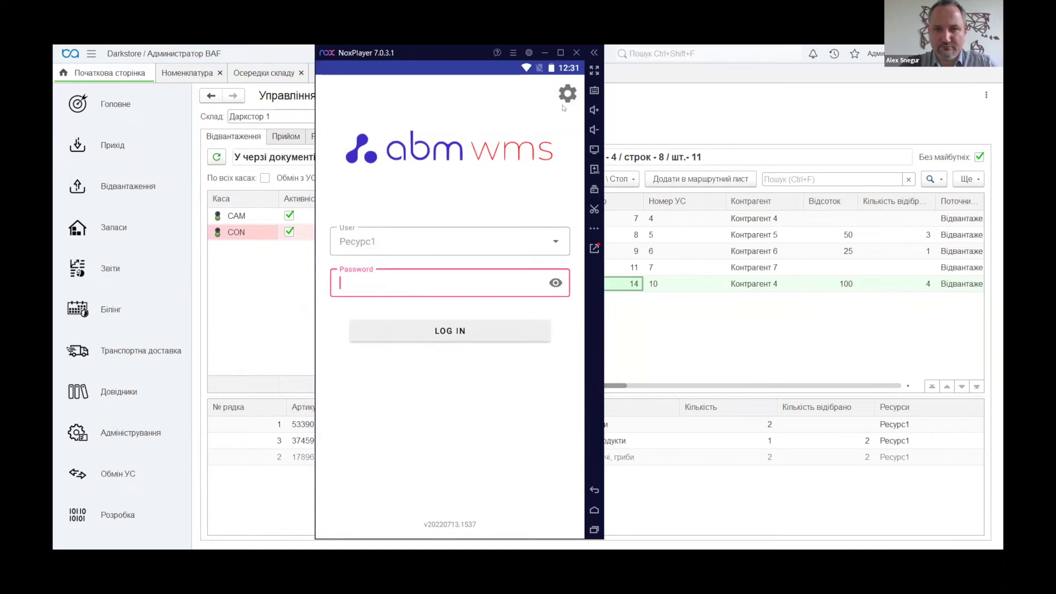
Log in as Кулинария 1 and confirm the 2.0 packing of Курчата Табака item 53390
{"action": "left_click", "coordinate": [563, 235]}
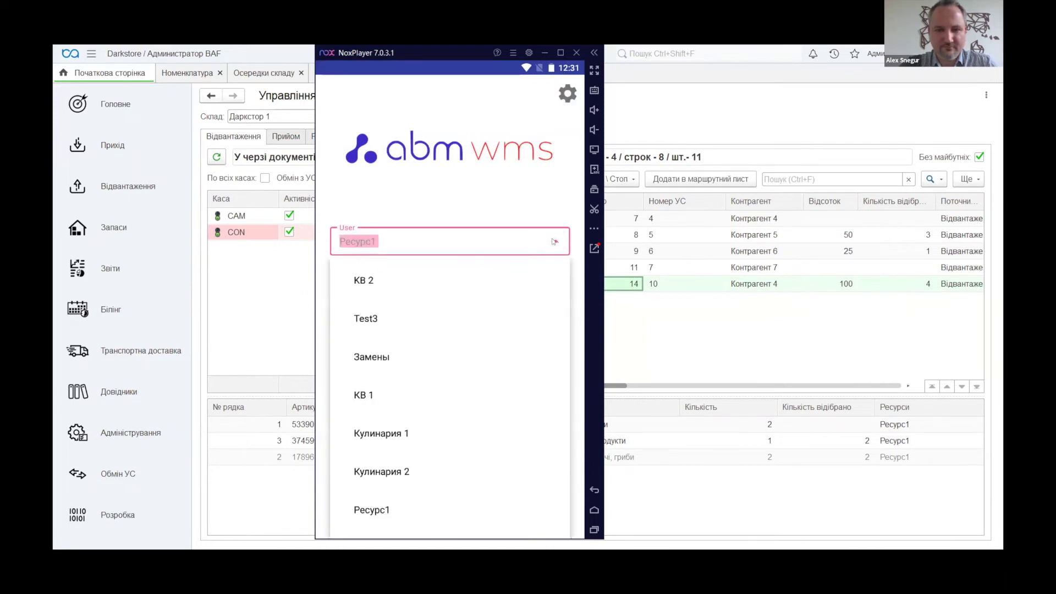
{"action": "left_click", "coordinate": [391, 434]}
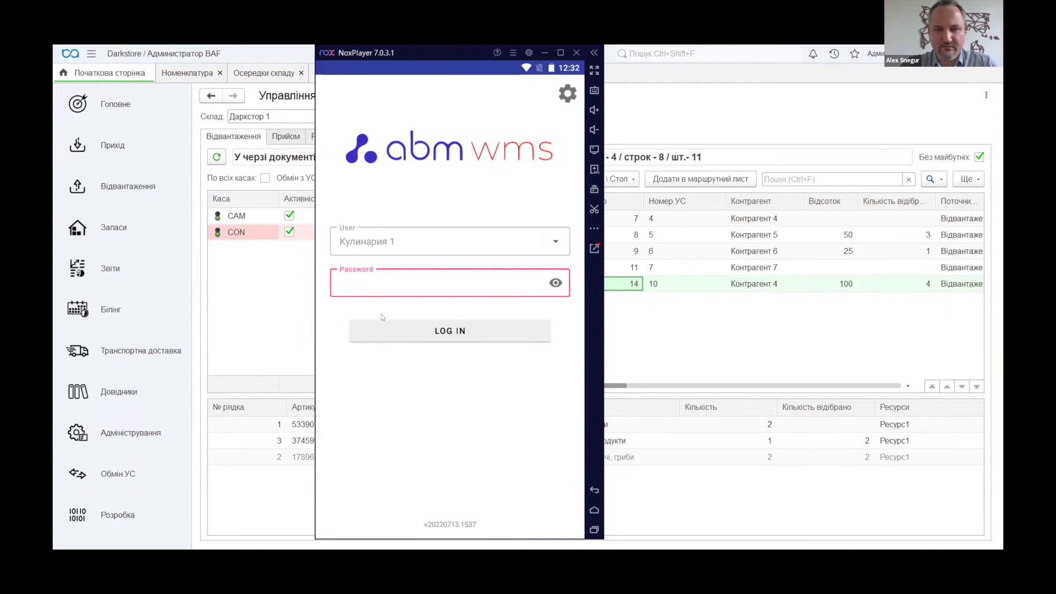
{"action": "left_click", "coordinate": [442, 330]}
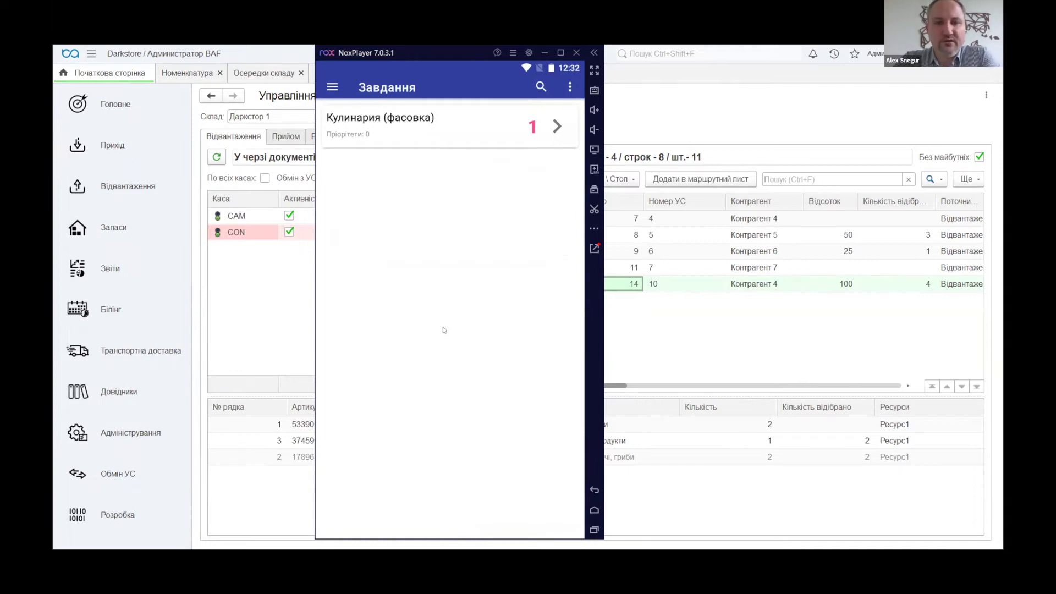
{"action": "left_click", "coordinate": [556, 125]}
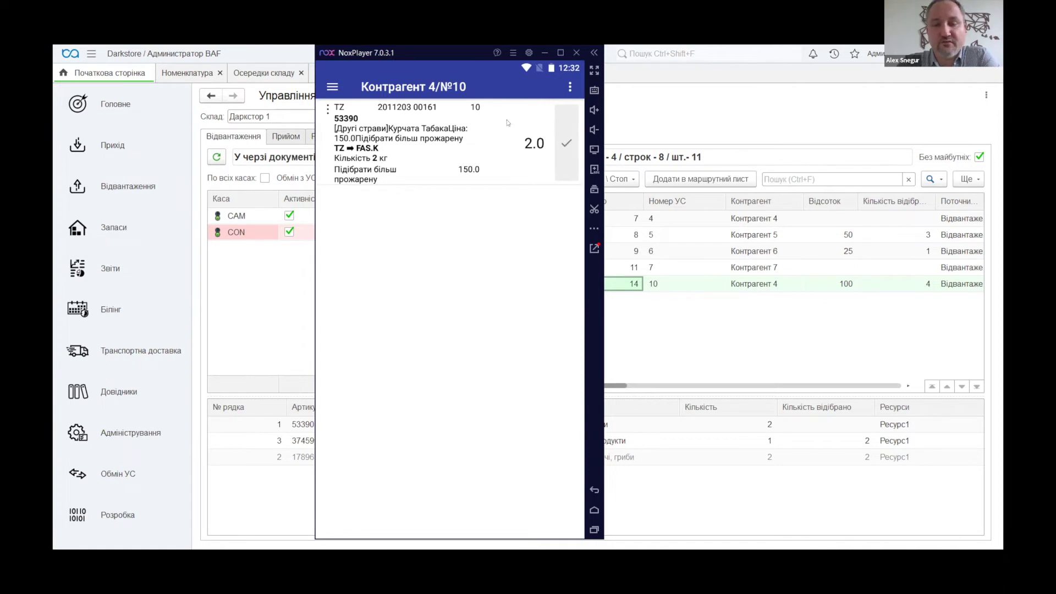
{"action": "left_click", "coordinate": [566, 144]}
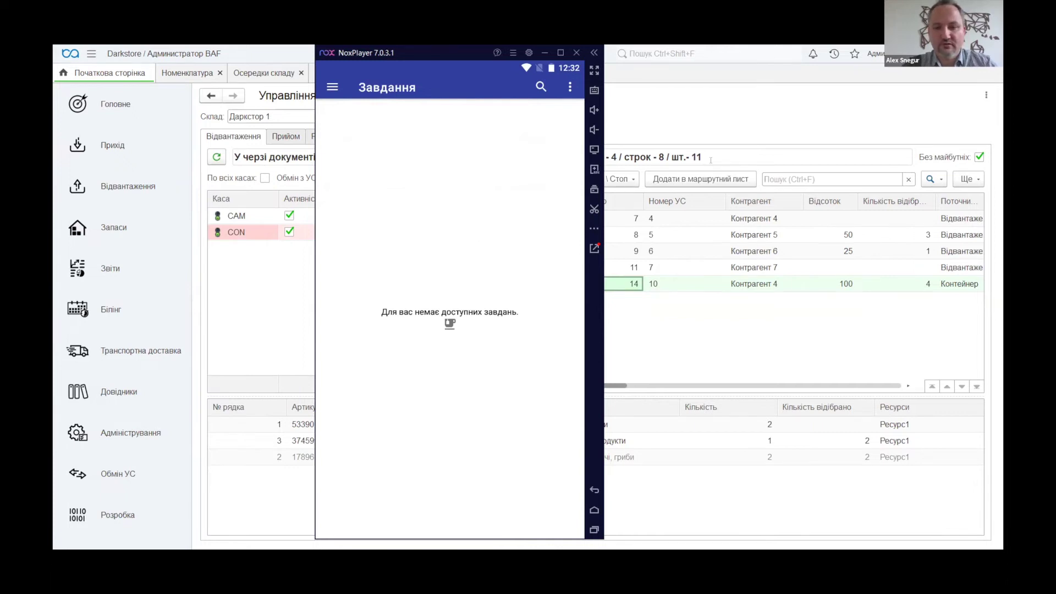
Return to the login screen and sign in as Ресурс1 with its password
{"action": "left_click", "coordinate": [594, 488]}
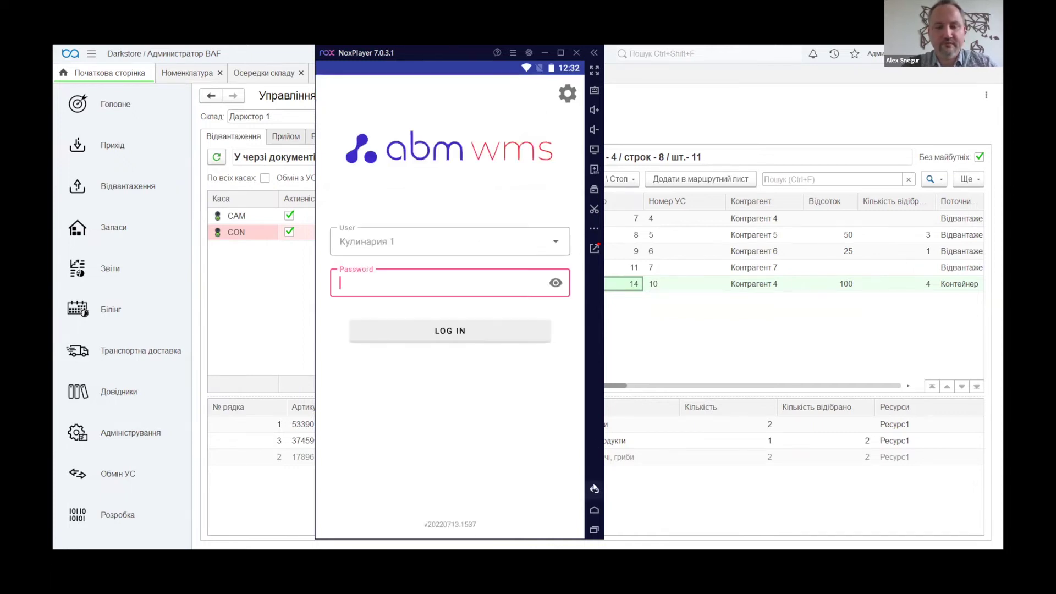
{"action": "left_click", "coordinate": [556, 242]}
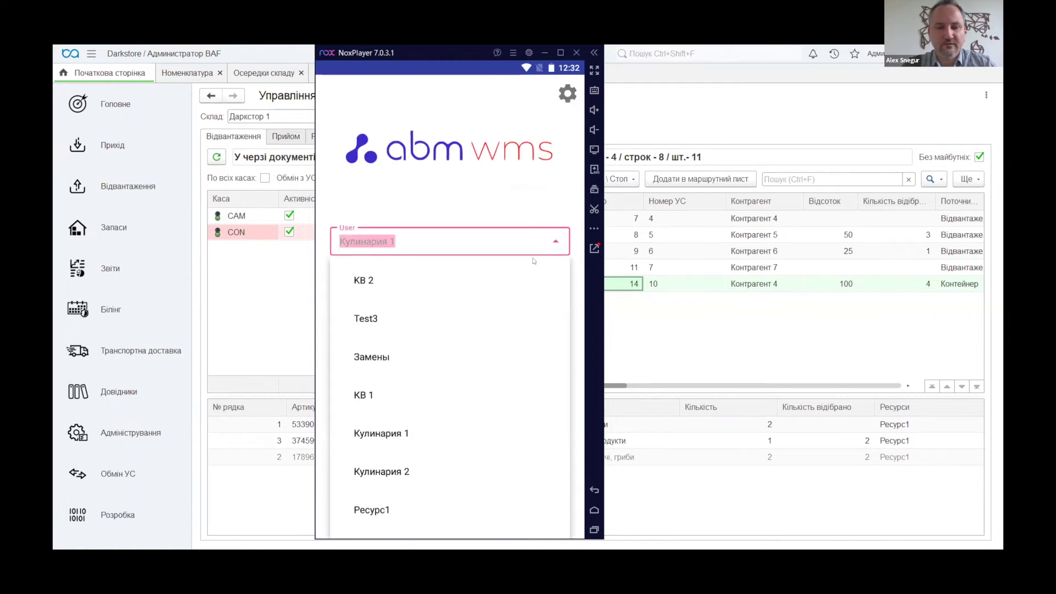
{"action": "scroll", "coordinate": [404, 461], "scroll_direction": "down", "scroll_amount": 2}
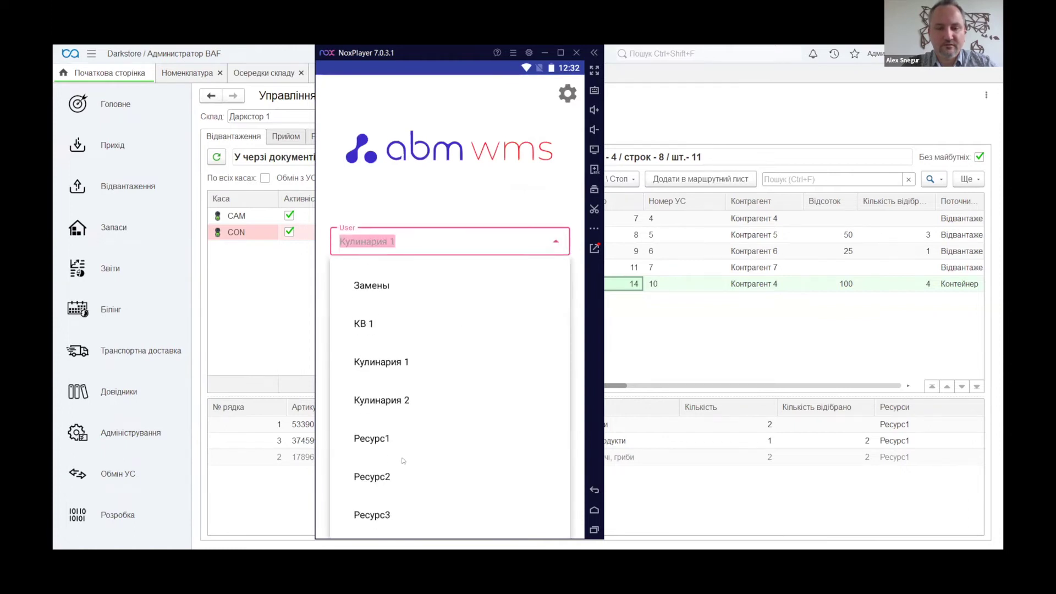
{"action": "left_click", "coordinate": [369, 446]}
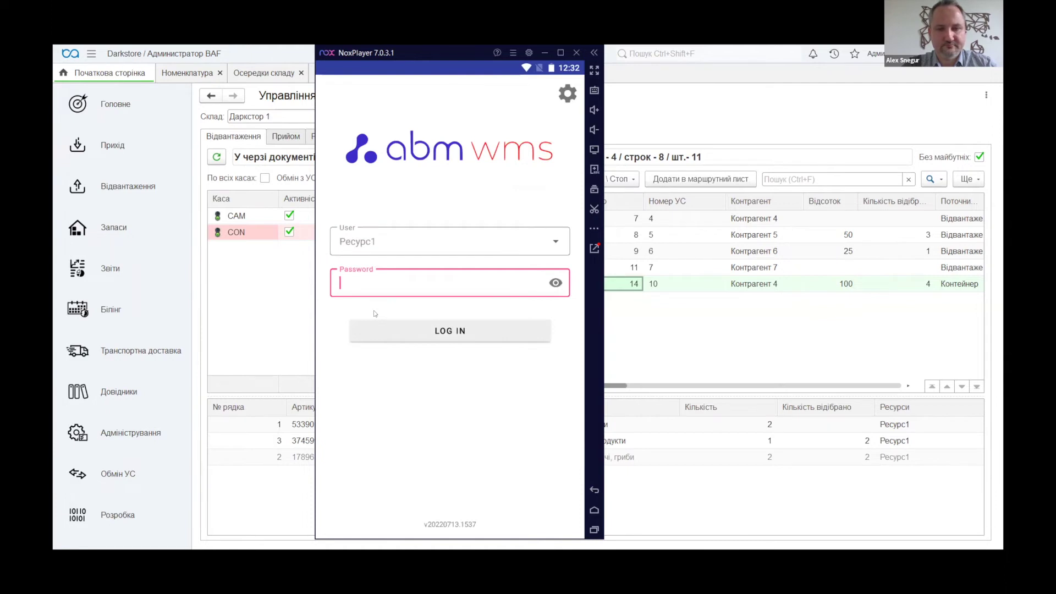
{"action": "type", "text": "2"}
{"action": "key", "text": "Return"}
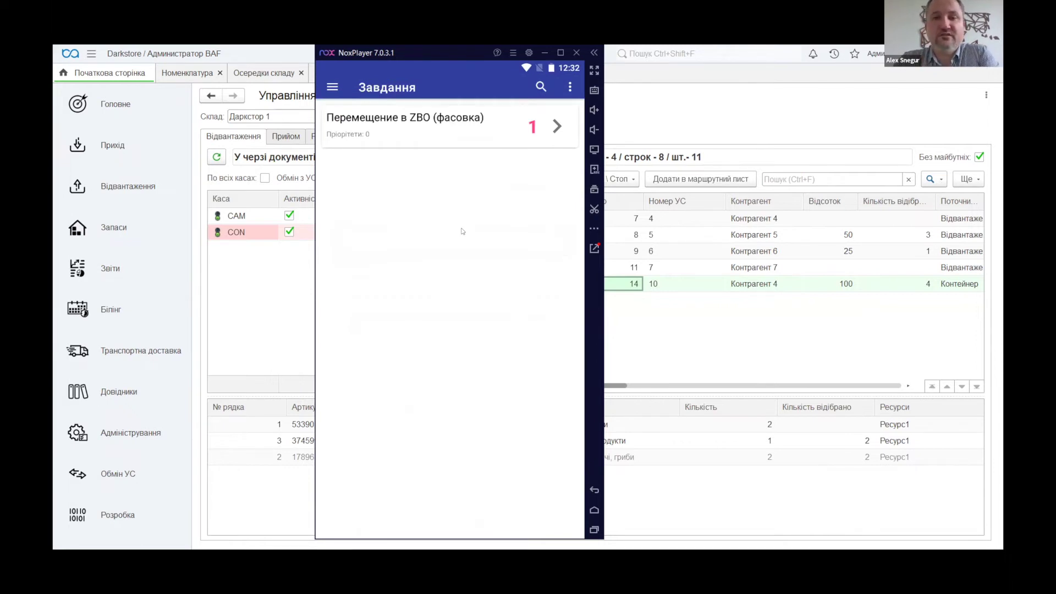
{"action": "left_click", "coordinate": [558, 126]}
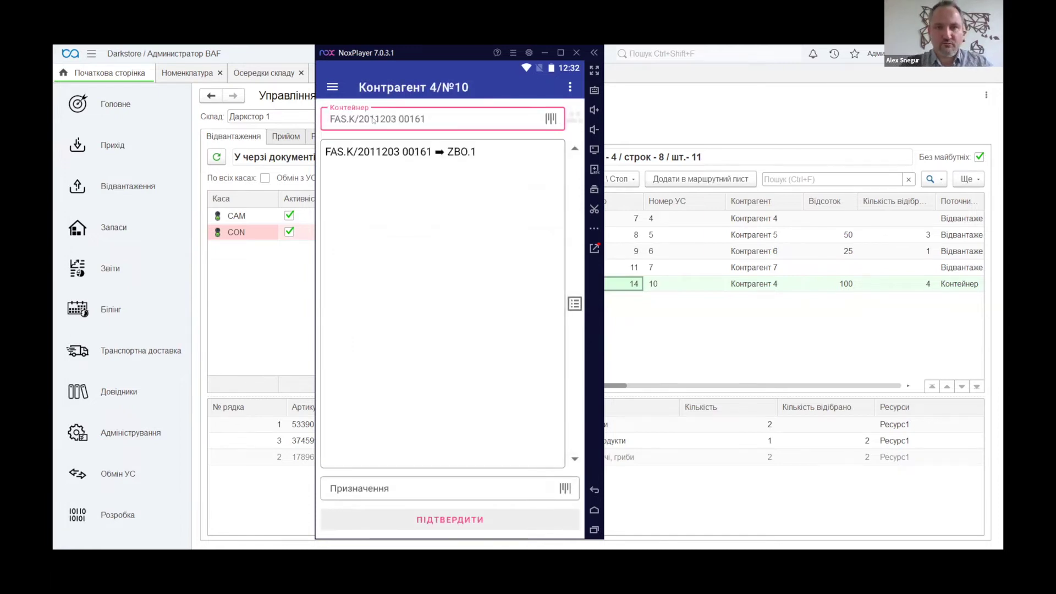
{"action": "key", "text": "ctrl+v"}
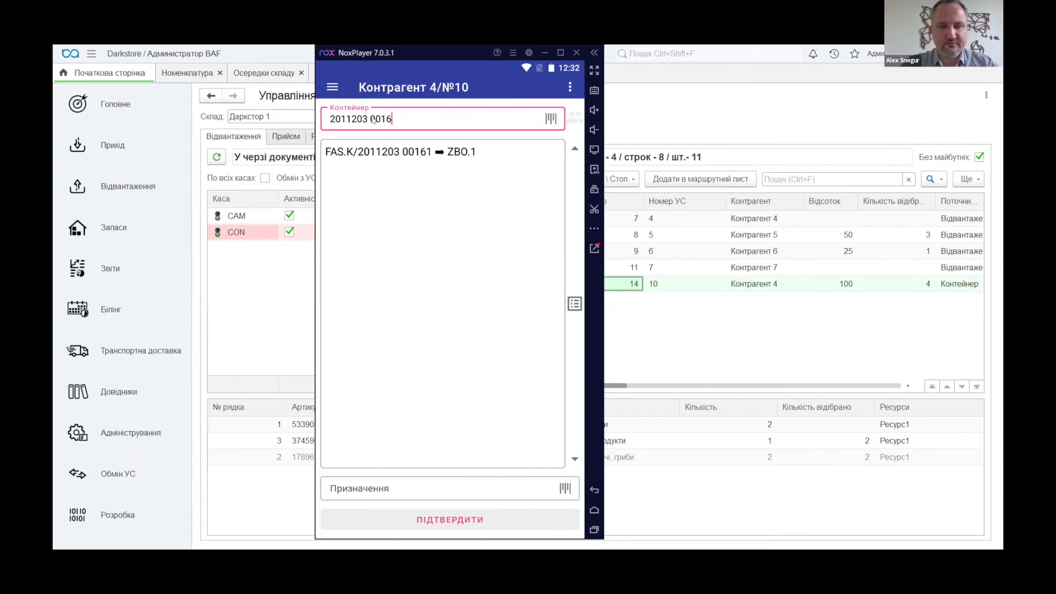
{"action": "key", "text": "Return"}
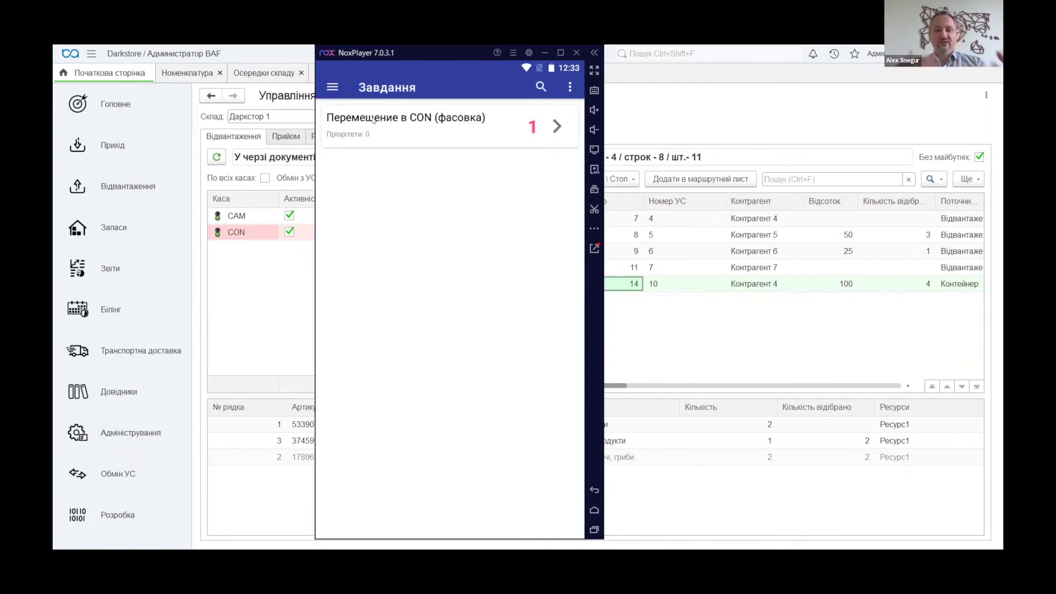
Open the CON move task for 53390 and submit document number 2, dismissing the 'Відсутній документ' alert
{"action": "left_click", "coordinate": [557, 127]}
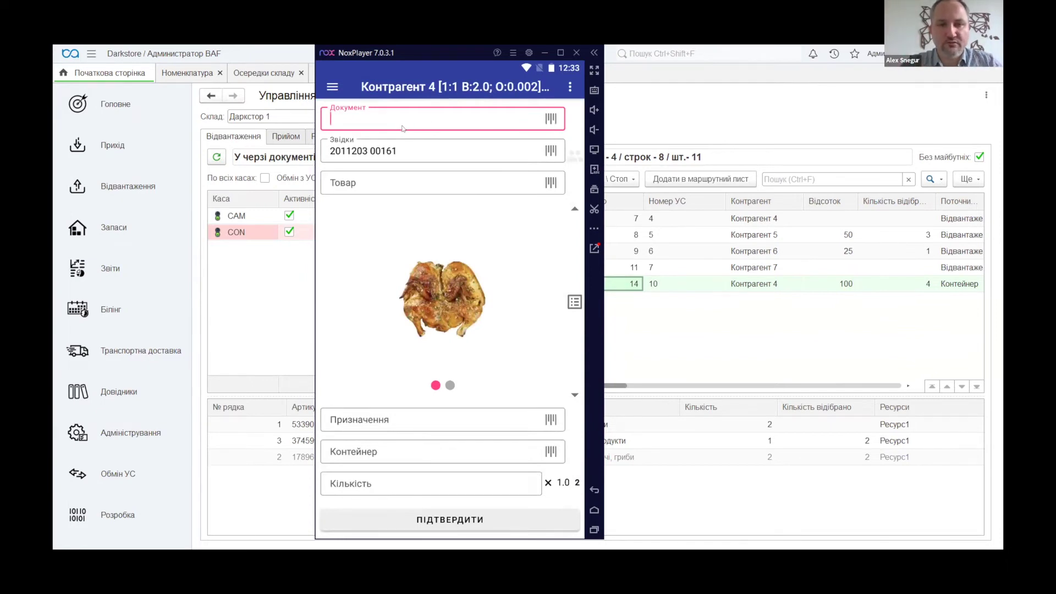
{"action": "type", "text": "2"}
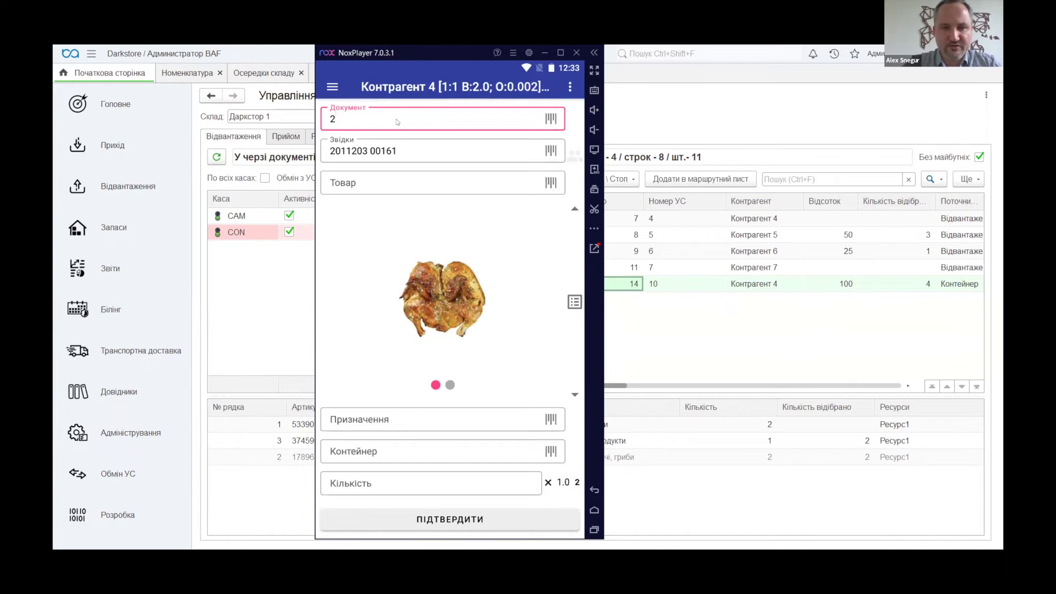
{"action": "key", "text": "Return"}
{"action": "left_click", "coordinate": [538, 325]}
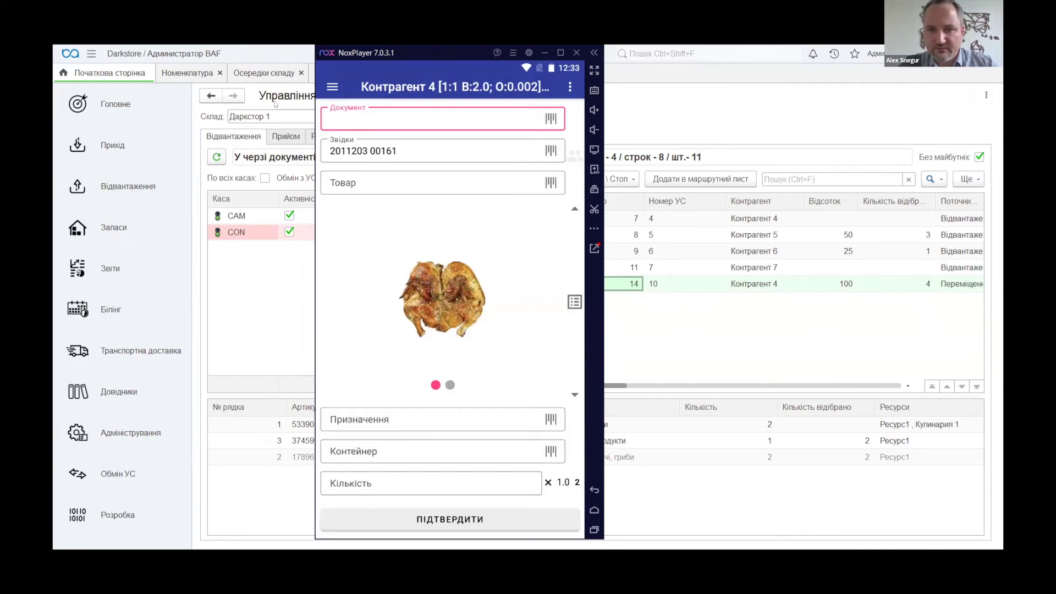
Resubmit the Документ field repeatedly, dismissing each missing-document alert and switching to item text details
{"action": "left_click_drag", "start_coordinate": [454, 49], "coordinate": [468, 55]}
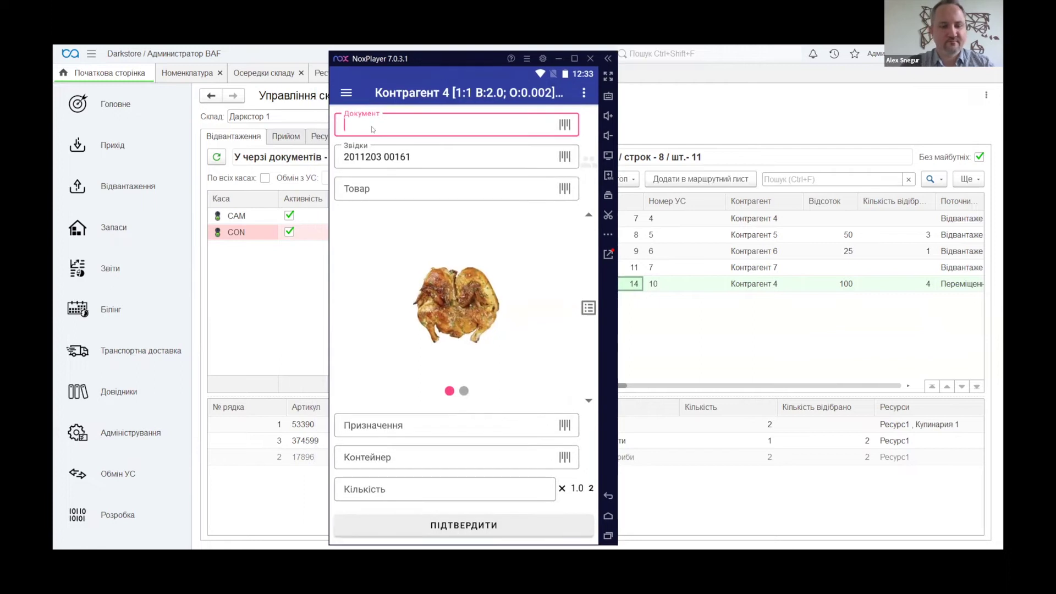
{"action": "key", "text": "Return"}
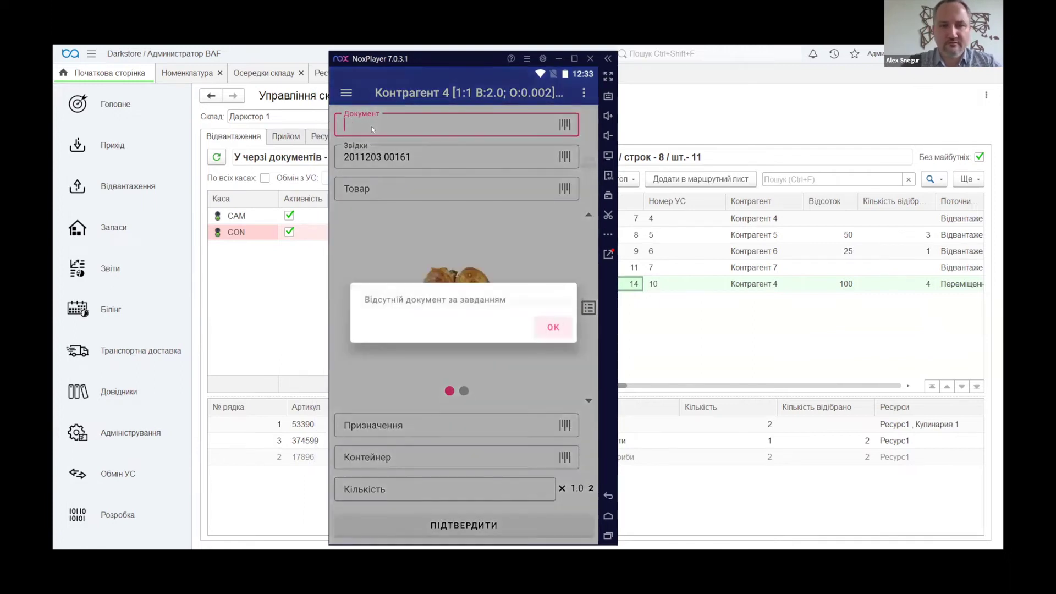
{"action": "left_click", "coordinate": [553, 328]}
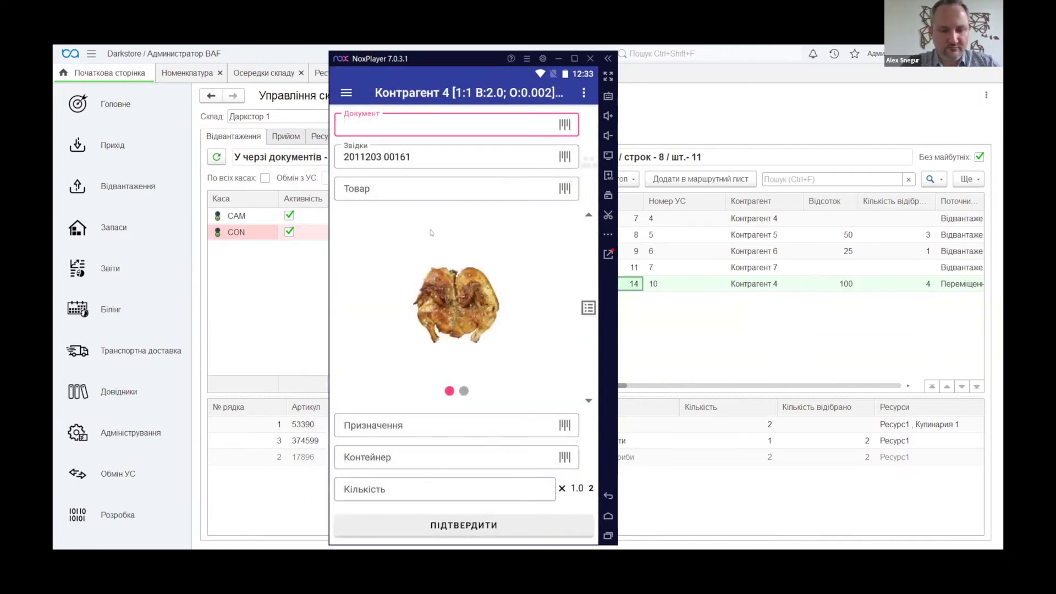
{"action": "key", "text": "Return"}
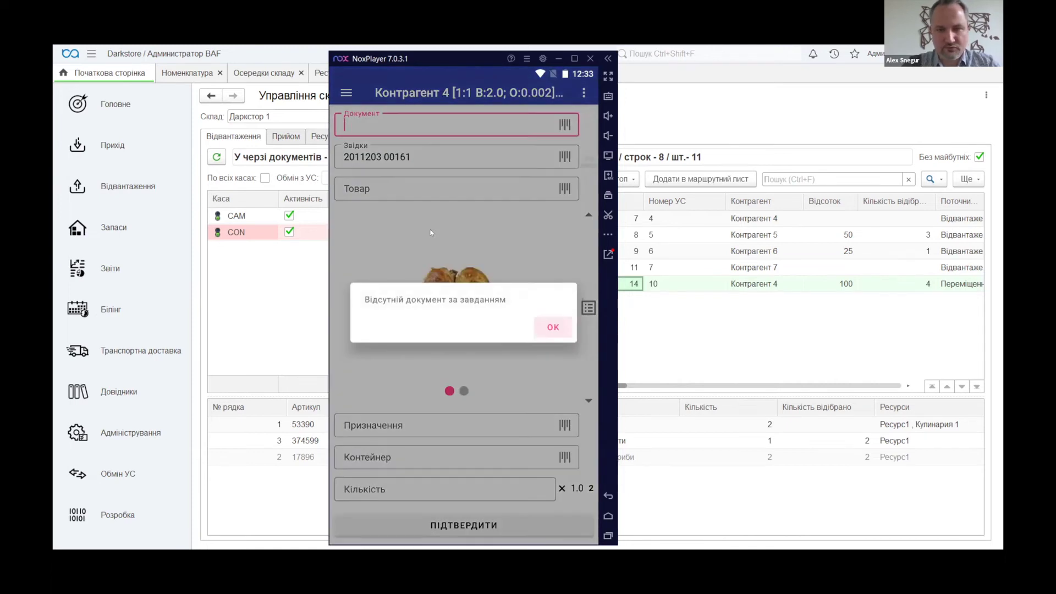
{"action": "left_click", "coordinate": [430, 229]}
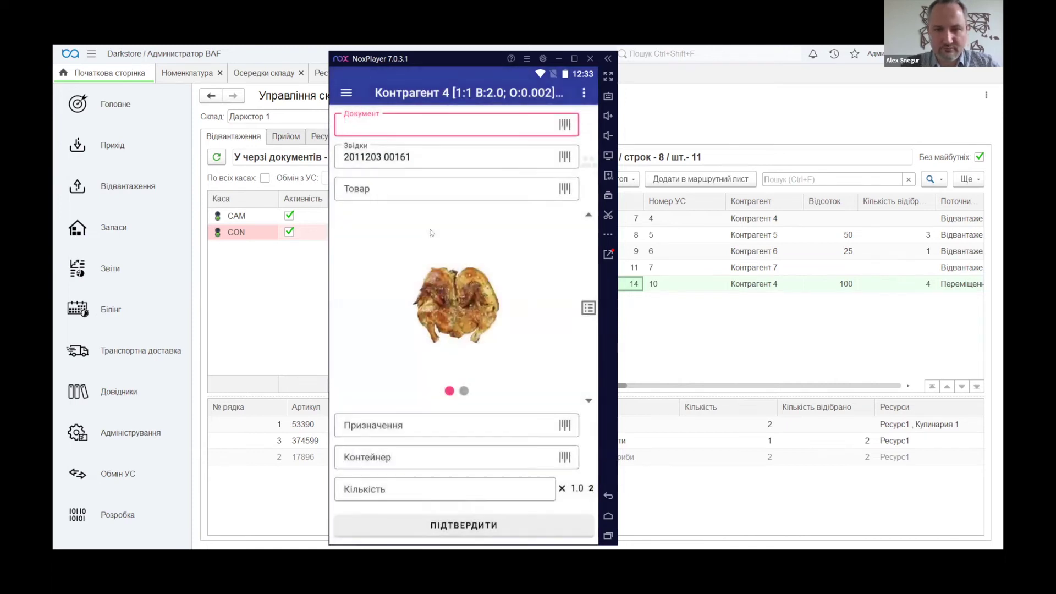
{"action": "left_click", "coordinate": [463, 392]}
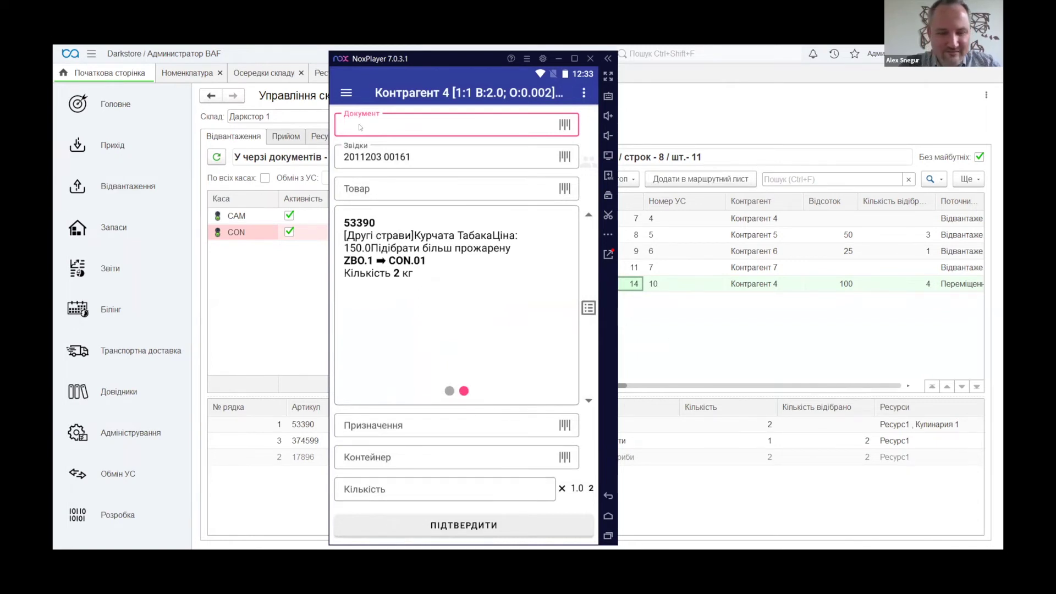
{"action": "key", "text": "Return"}
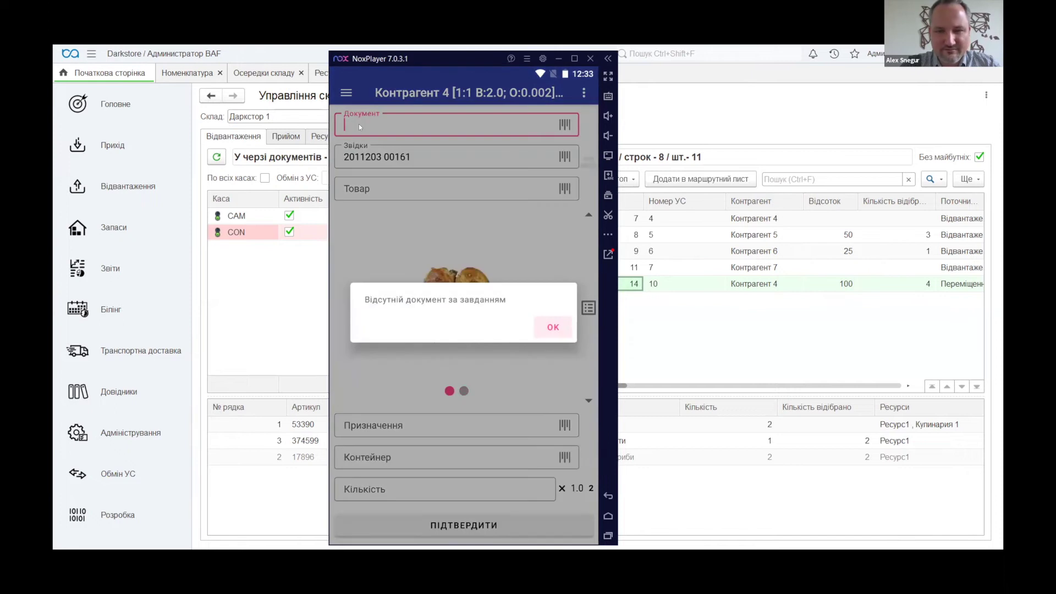
{"action": "key", "text": "Return"}
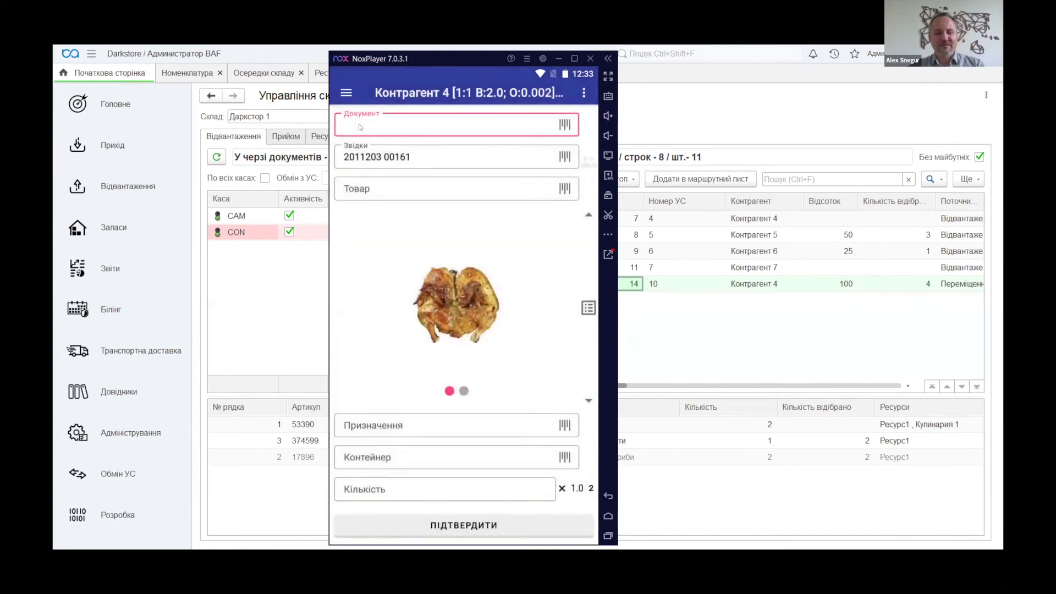